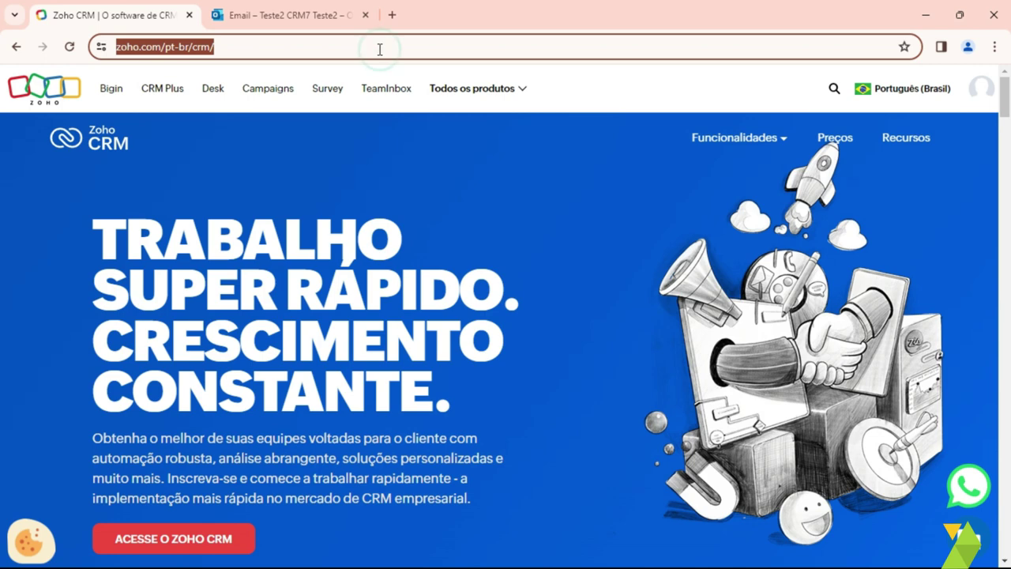
Step: Go to crm.zoho.com and open the CRM's Configuração settings page
{"action": "key", "text": "Return"}
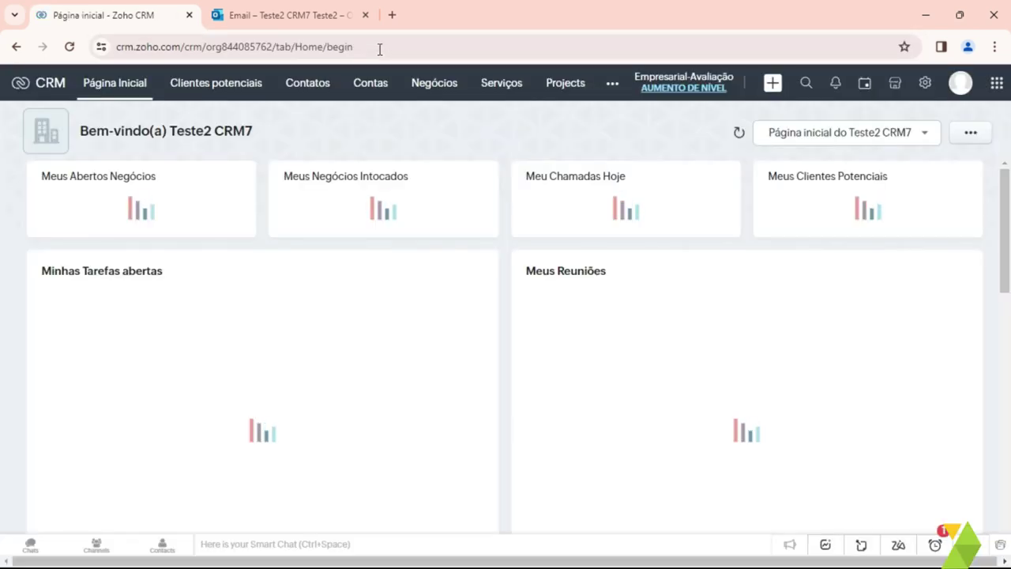
{"action": "left_click", "coordinate": [926, 85]}
{"action": "scroll", "coordinate": [782, 315], "scroll_direction": "down", "scroll_amount": 3}
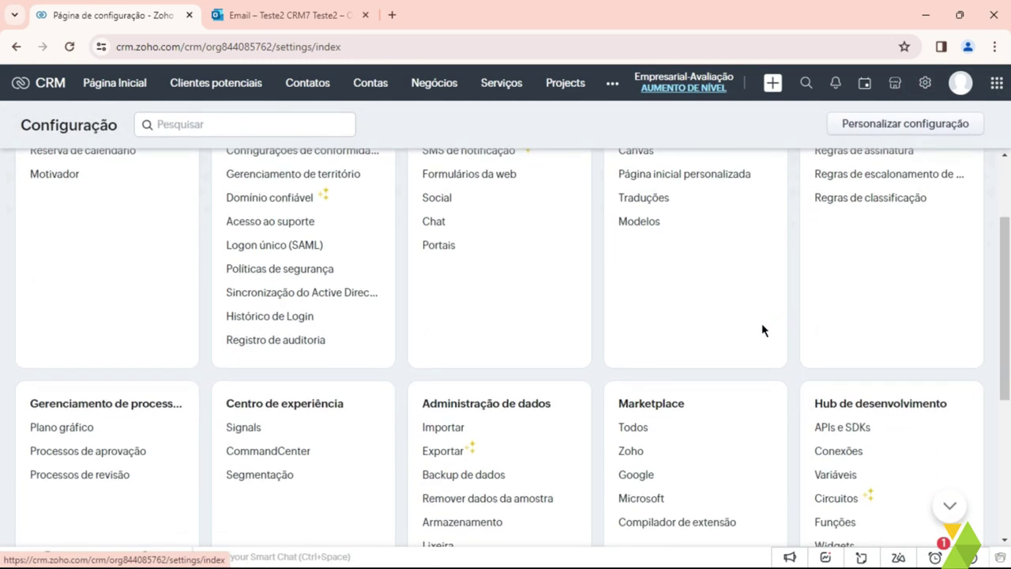
Step: Enable Reuniões sync under Marketplace > Microsoft and sign in with the saved Microsoft account
{"action": "left_click", "coordinate": [653, 428]}
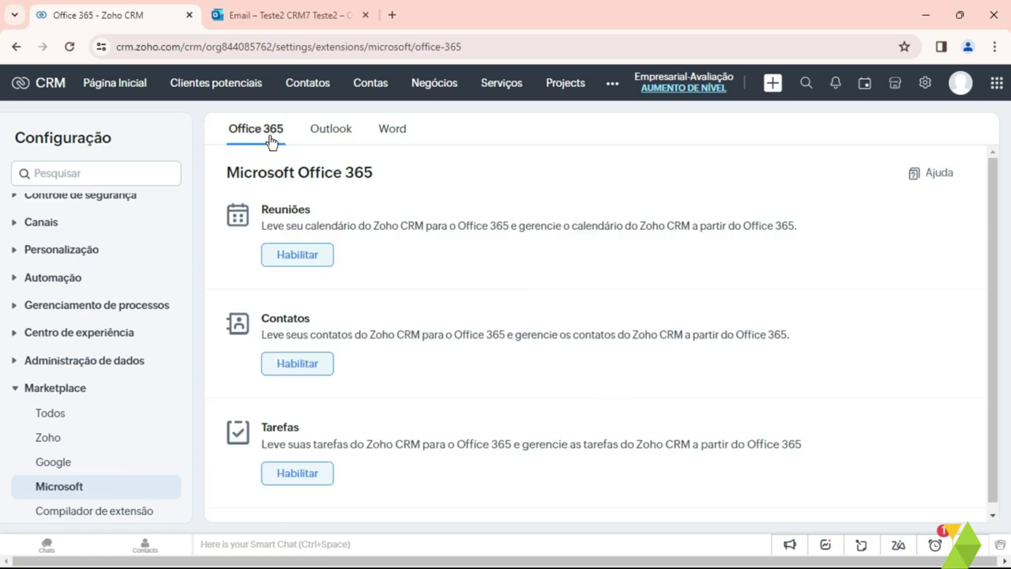
{"action": "left_click", "coordinate": [303, 261]}
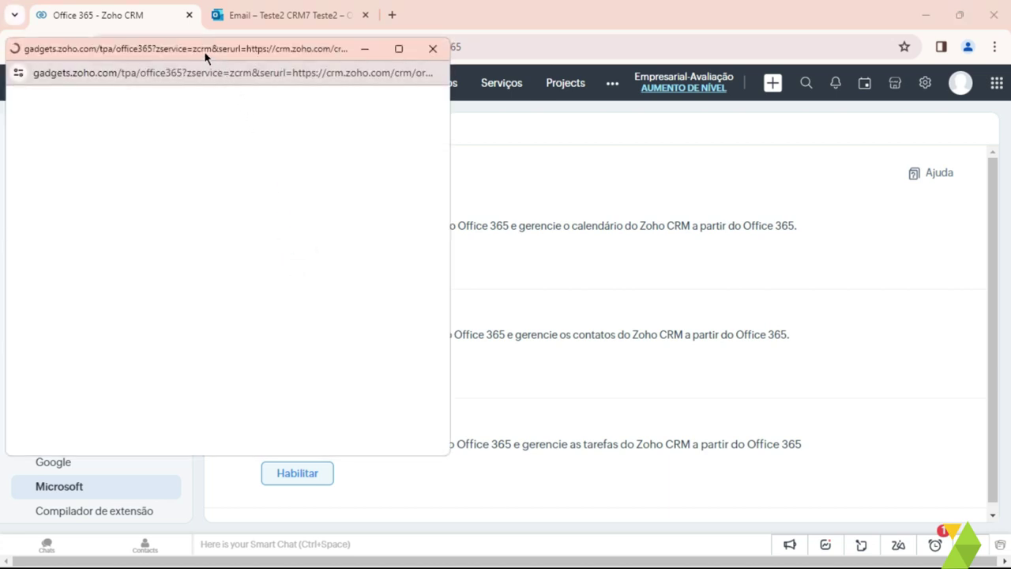
{"action": "left_click_drag", "start_coordinate": [200, 53], "coordinate": [454, 79]}
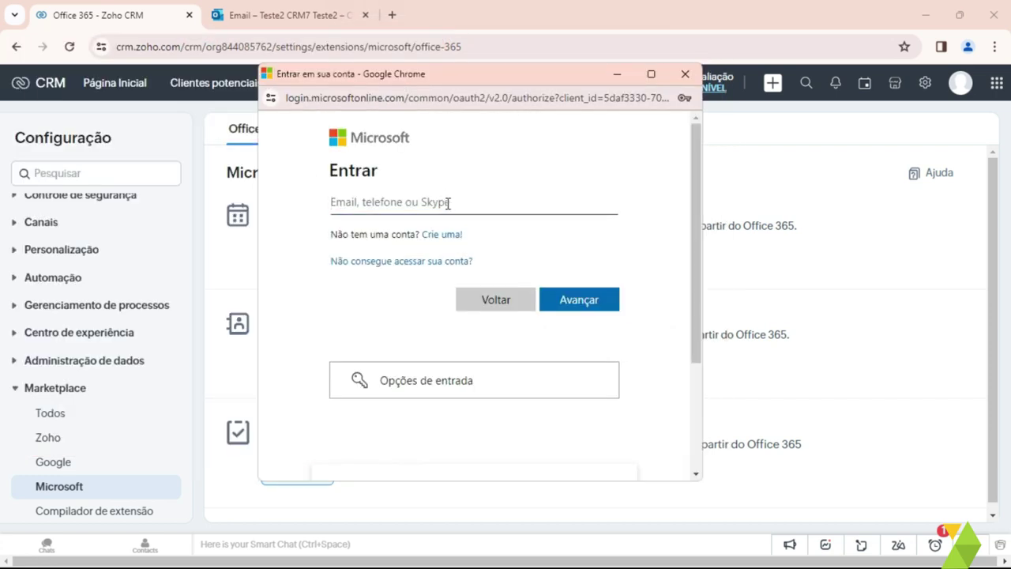
{"action": "left_click", "coordinate": [448, 203]}
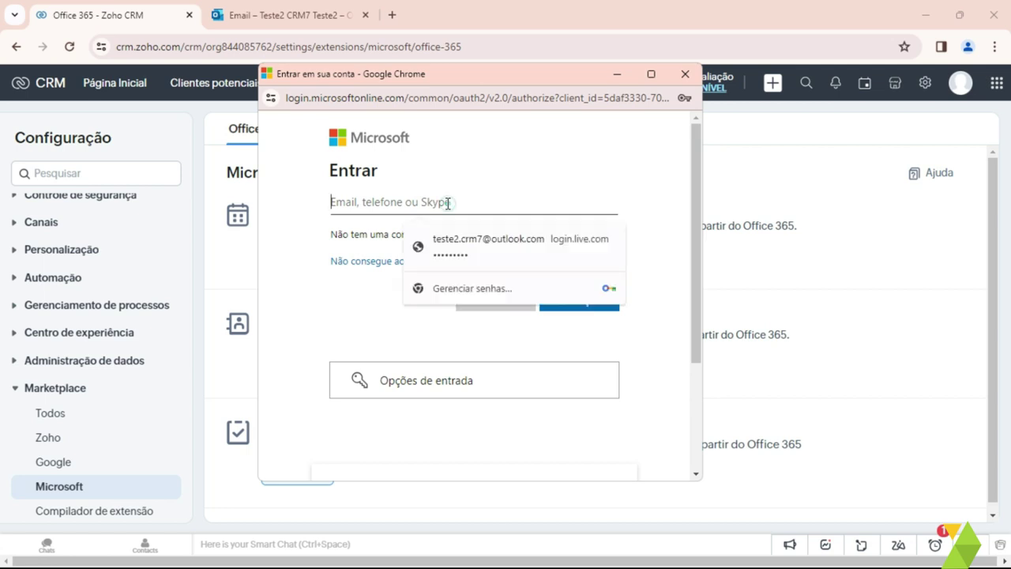
{"action": "left_click", "coordinate": [463, 246]}
{"action": "left_click", "coordinate": [555, 300]}
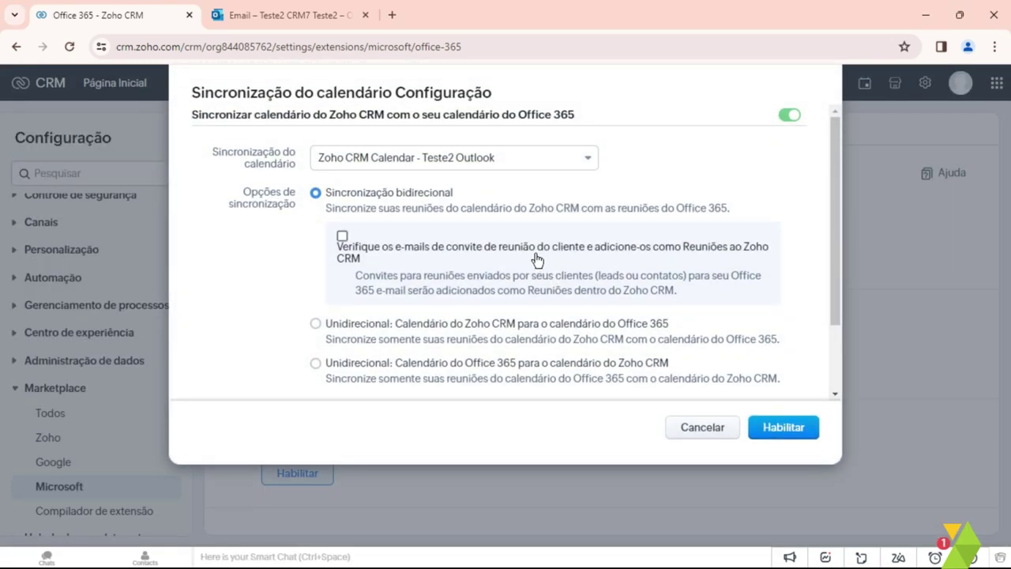
Step: Pick the Calendário calendar with two-way sync, enable and confirm it so status shows Ativo
{"action": "left_click", "coordinate": [404, 167]}
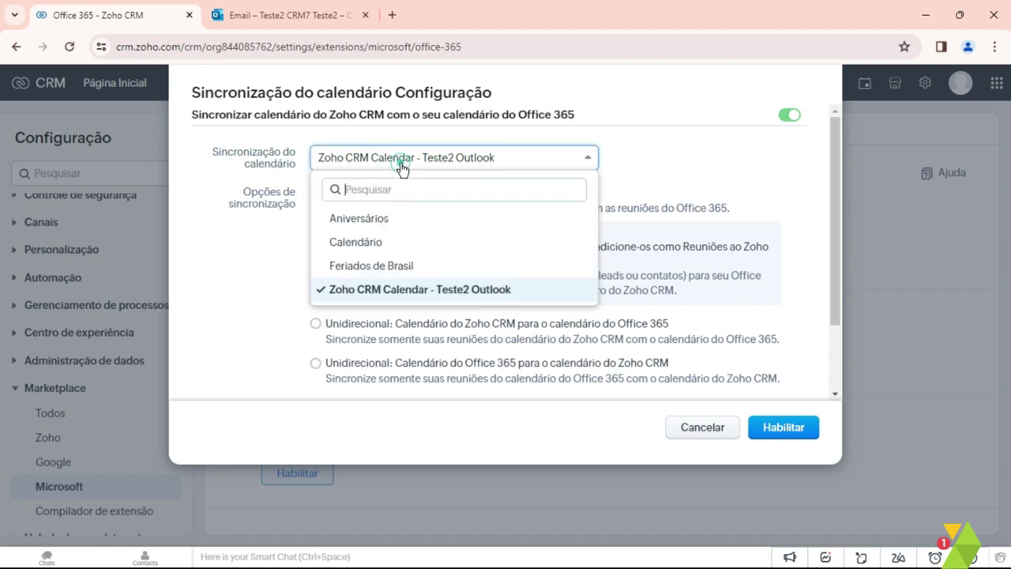
{"action": "left_click", "coordinate": [360, 243]}
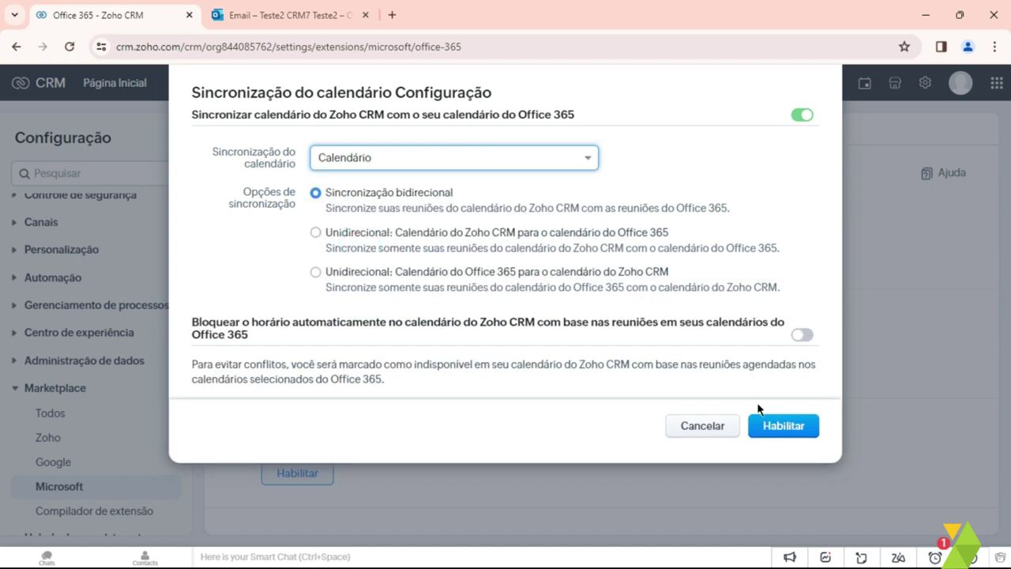
{"action": "left_click", "coordinate": [780, 432]}
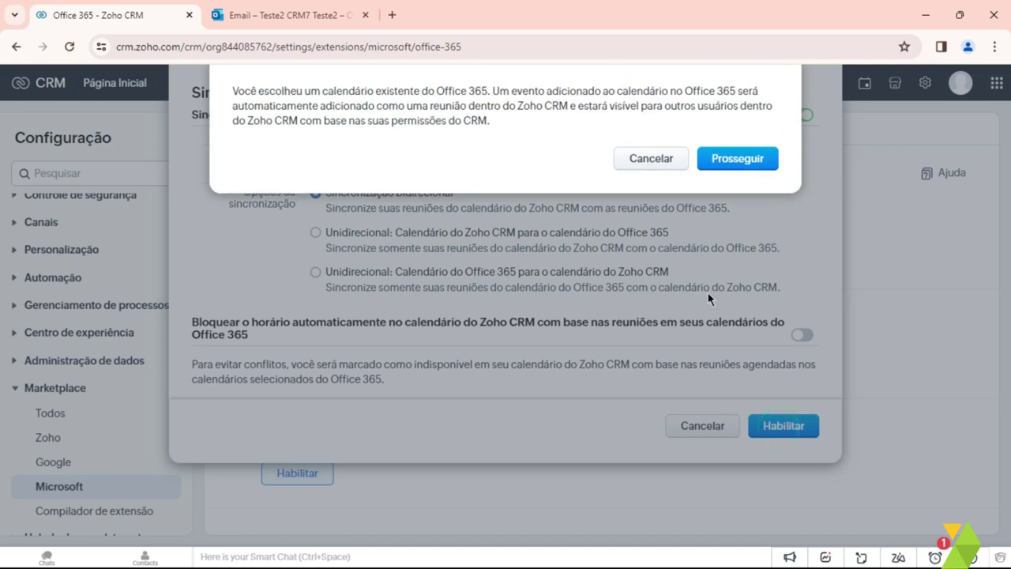
{"action": "left_click", "coordinate": [737, 160]}
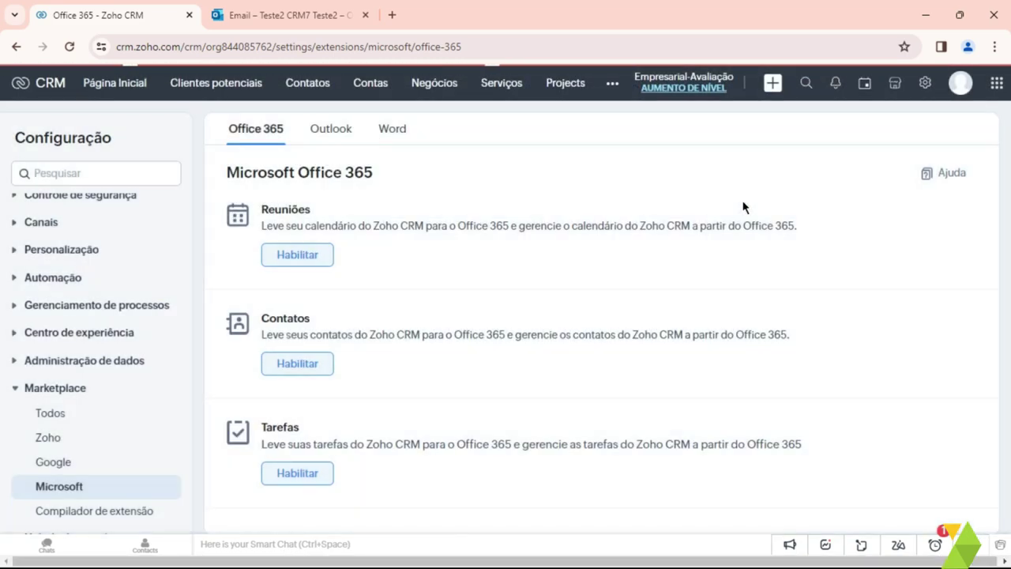
{"action": "scroll", "coordinate": [705, 323], "scroll_direction": "down", "scroll_amount": 1}
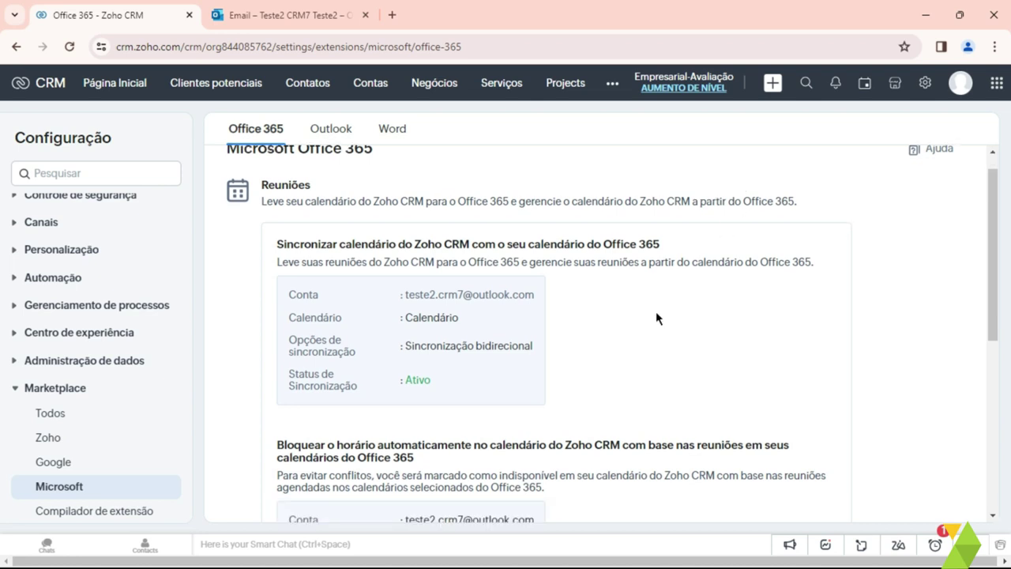
{"action": "scroll", "coordinate": [655, 319], "scroll_direction": "down", "scroll_amount": 4}
{"action": "scroll", "coordinate": [626, 366], "scroll_direction": "up", "scroll_amount": 6}
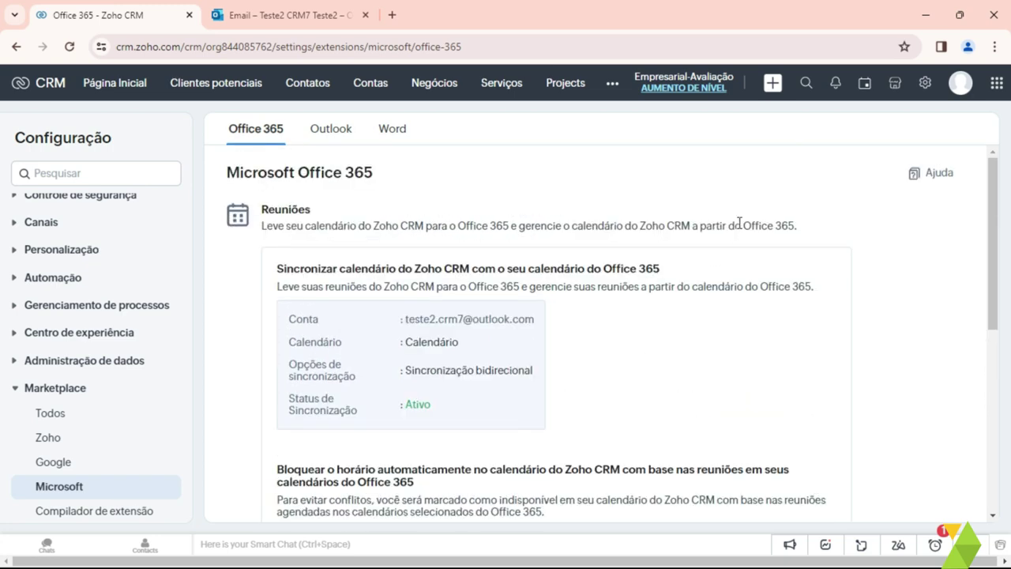
{"action": "left_click", "coordinate": [863, 87]}
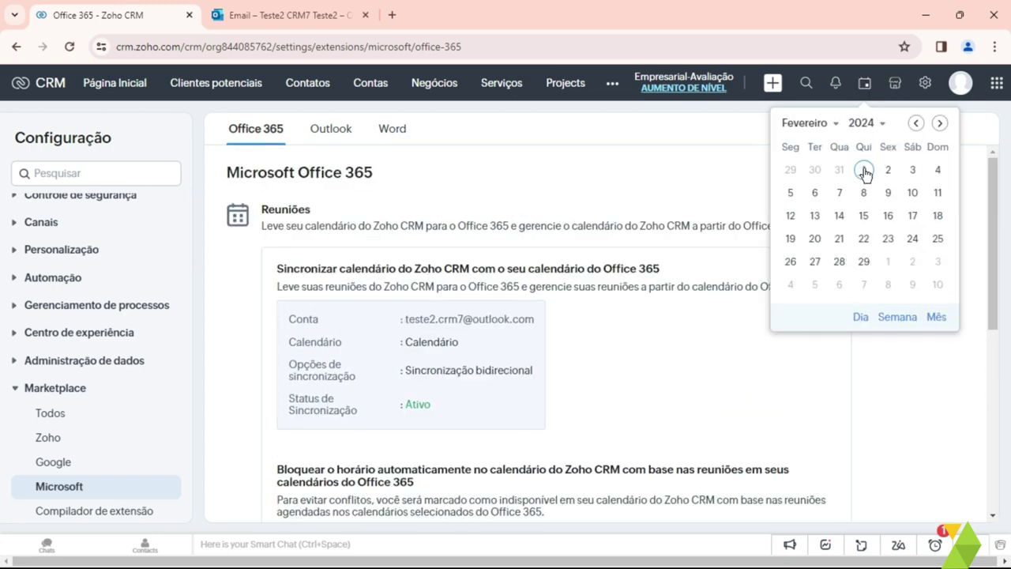
Step: Create a new meeting titled 'Teste 1' at 2pm on 1 February
{"action": "left_click", "coordinate": [862, 170]}
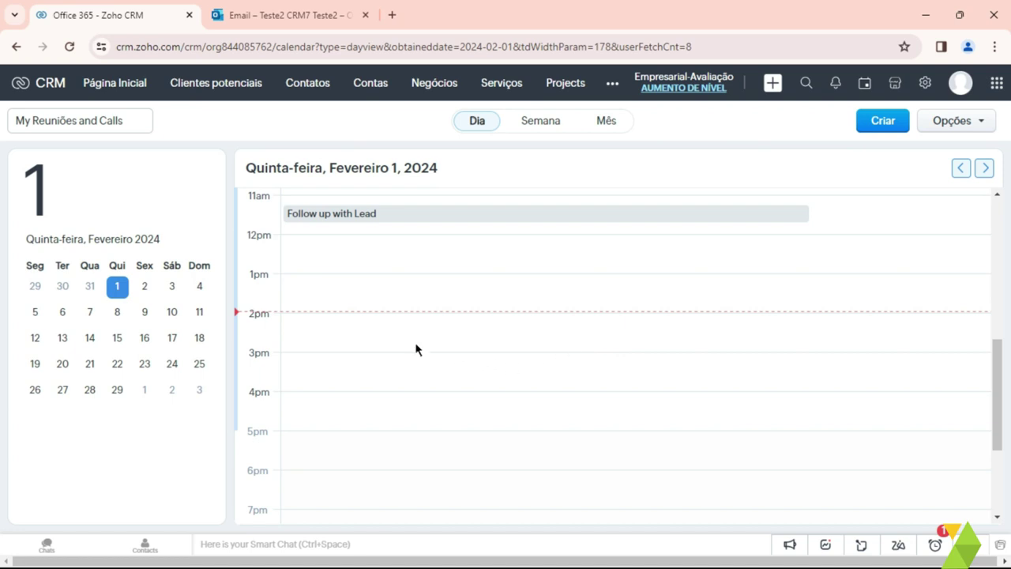
{"action": "left_click", "coordinate": [387, 324]}
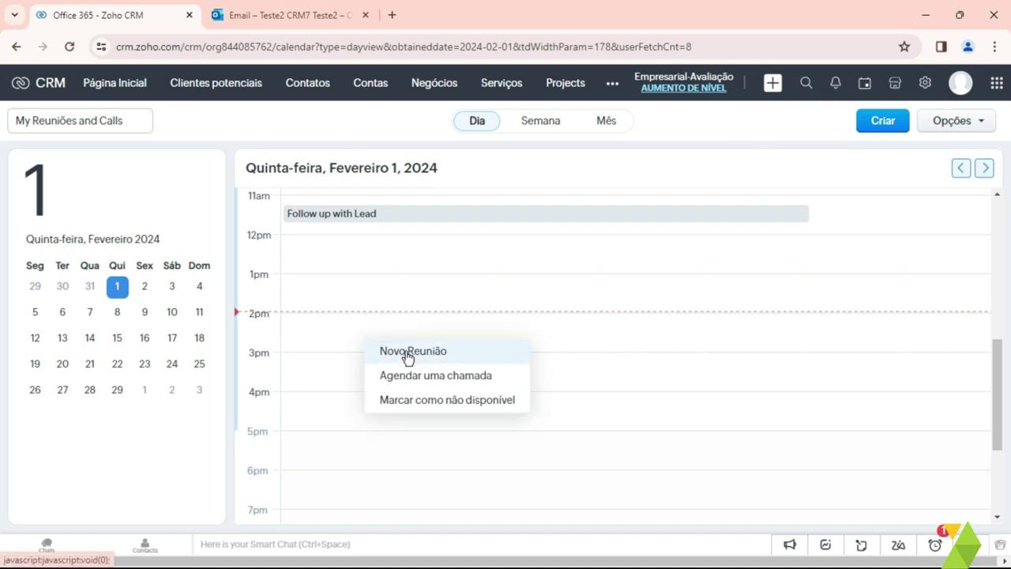
{"action": "left_click", "coordinate": [405, 350]}
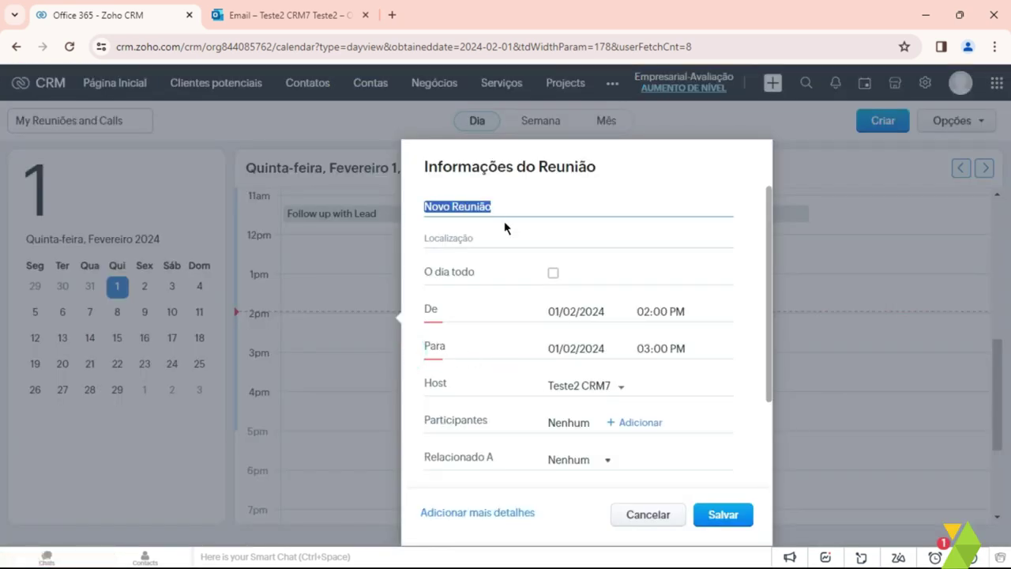
{"action": "type", "text": "Teste 1"}
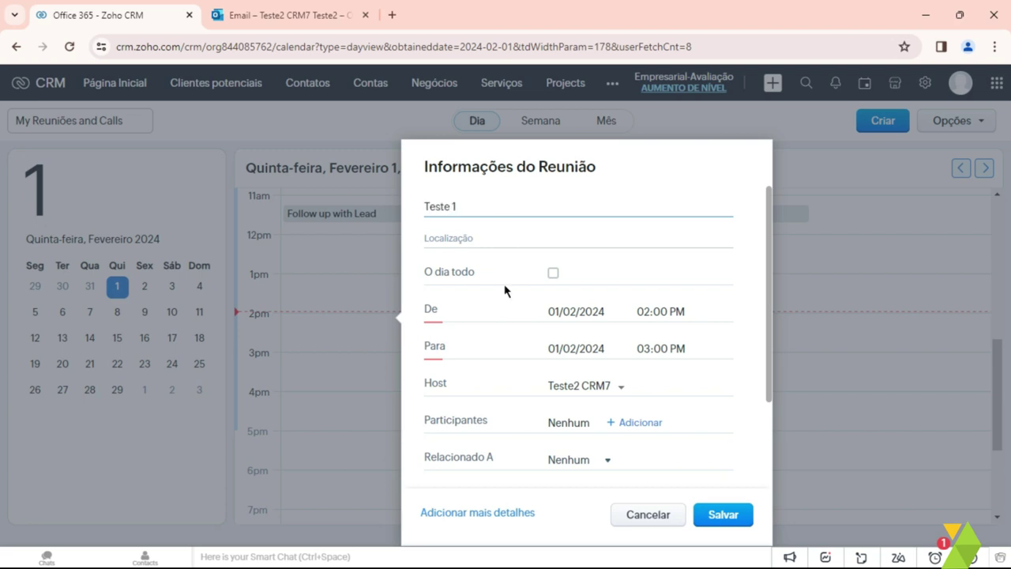
Step: Add the Cliente Outlook lead as the meeting's participant
{"action": "left_click", "coordinate": [636, 422]}
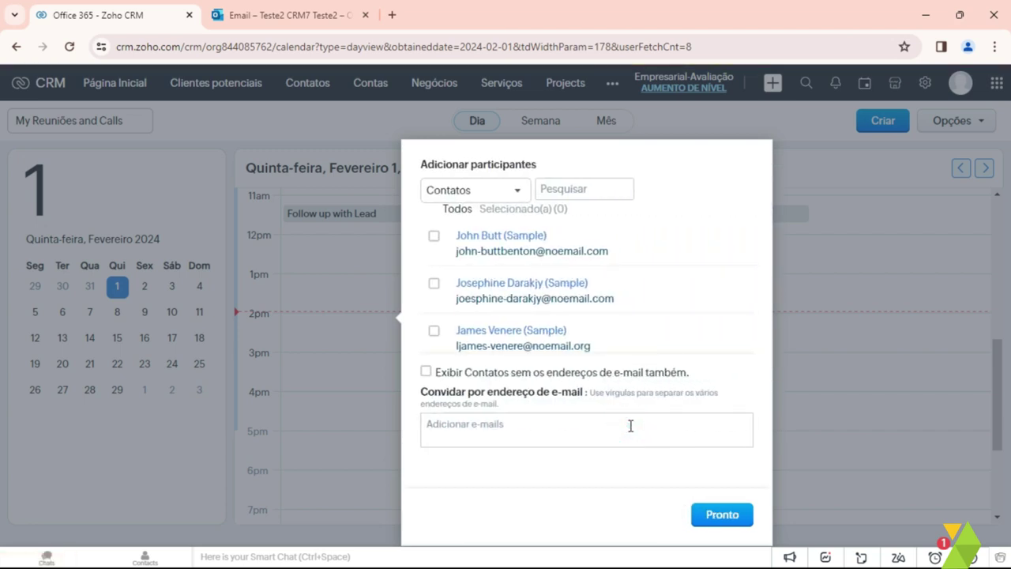
{"action": "left_click", "coordinate": [491, 191]}
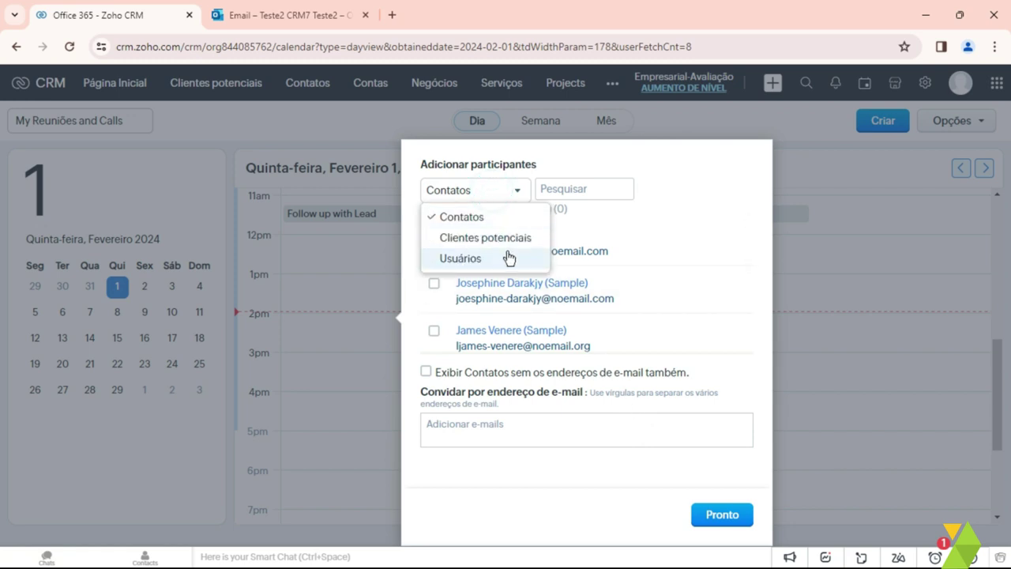
{"action": "left_click", "coordinate": [485, 238]}
{"action": "scroll", "coordinate": [530, 289], "scroll_direction": "down", "scroll_amount": 3}
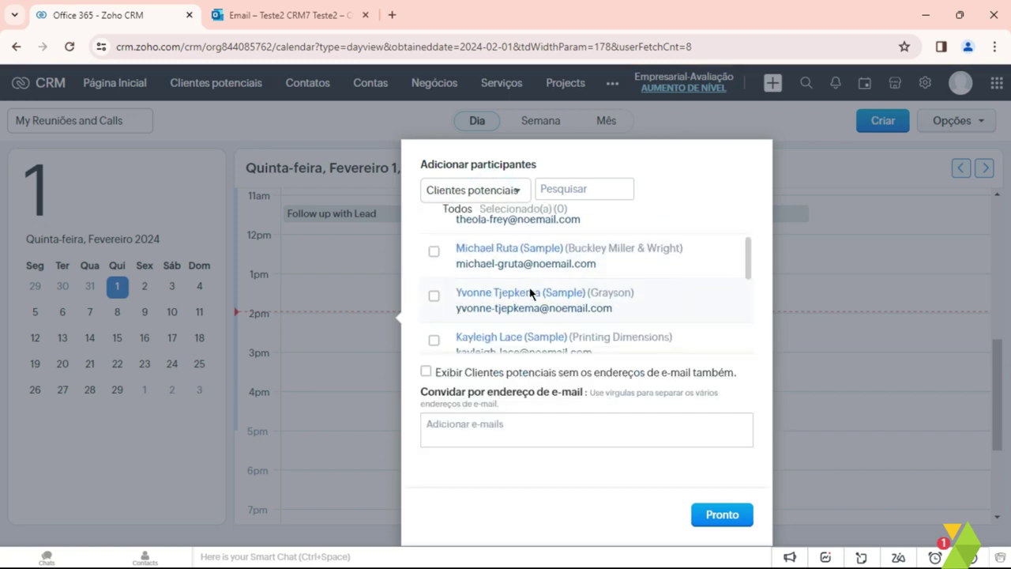
{"action": "scroll", "coordinate": [529, 292], "scroll_direction": "down", "scroll_amount": 5}
{"action": "scroll", "coordinate": [530, 292], "scroll_direction": "up", "scroll_amount": 5}
{"action": "scroll", "coordinate": [530, 293], "scroll_direction": "down", "scroll_amount": 2}
{"action": "left_click", "coordinate": [505, 320]}
{"action": "left_click", "coordinate": [715, 514]}
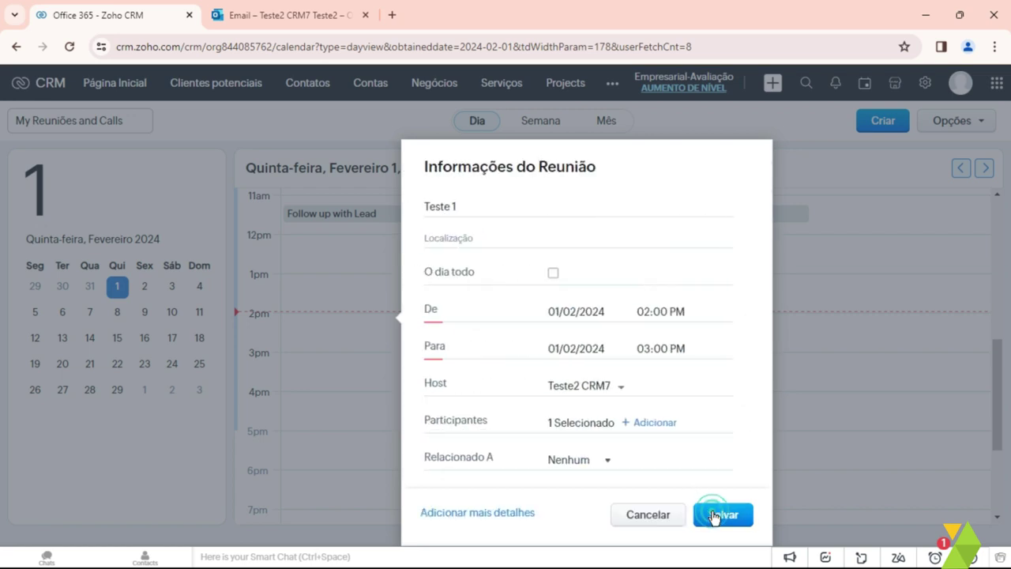
Step: Save Teste 1 and send the invitations, accepting the sender change
{"action": "scroll", "coordinate": [655, 395], "scroll_direction": "down", "scroll_amount": 1}
{"action": "left_click", "coordinate": [718, 514]}
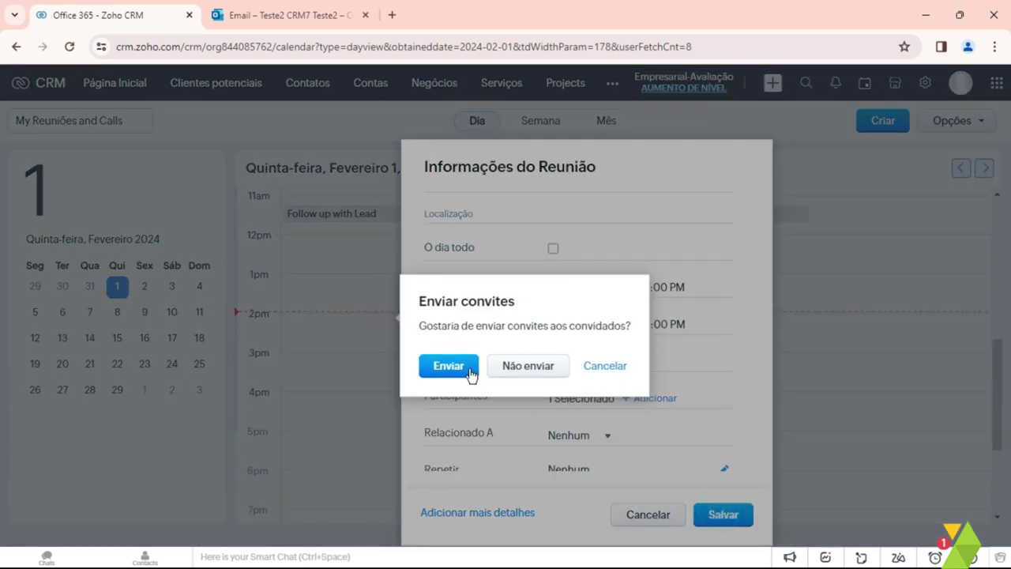
{"action": "left_click", "coordinate": [450, 367]}
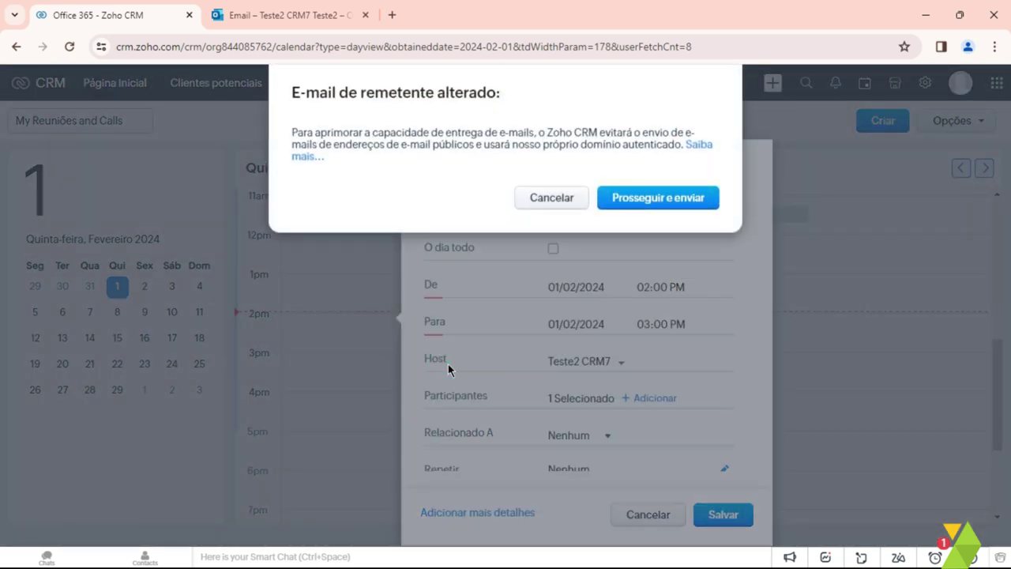
{"action": "left_click", "coordinate": [646, 199]}
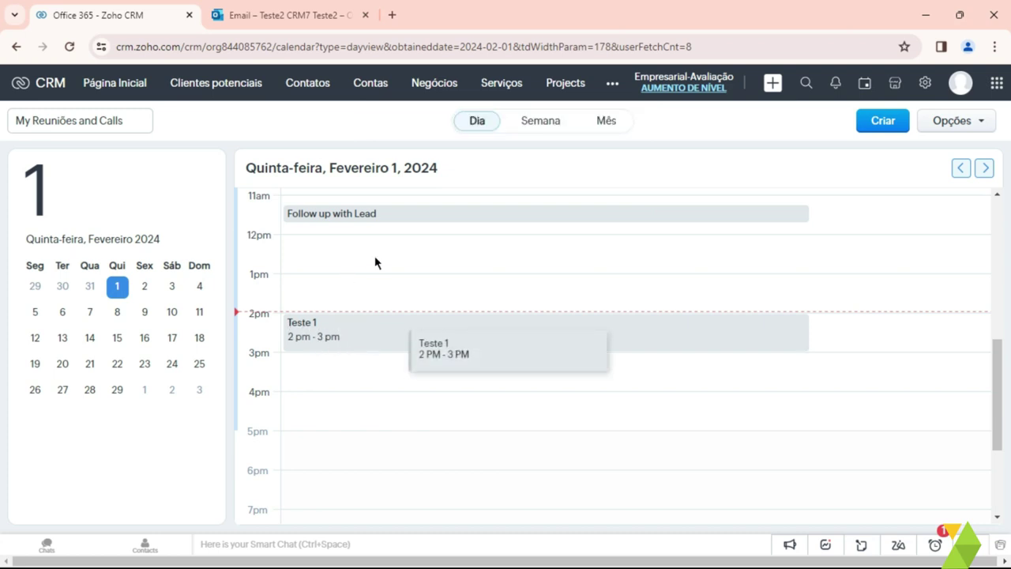
Step: Check Teste 1 under the Cliente Outlook lead's Reuniões convidado, then switch to Outlook
{"action": "left_click", "coordinate": [221, 94]}
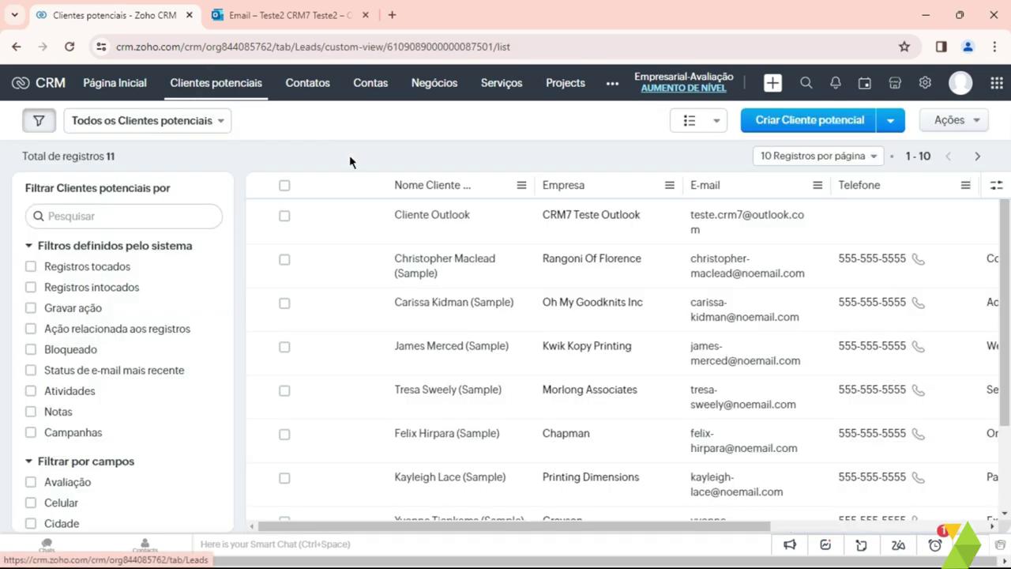
{"action": "left_click", "coordinate": [403, 218]}
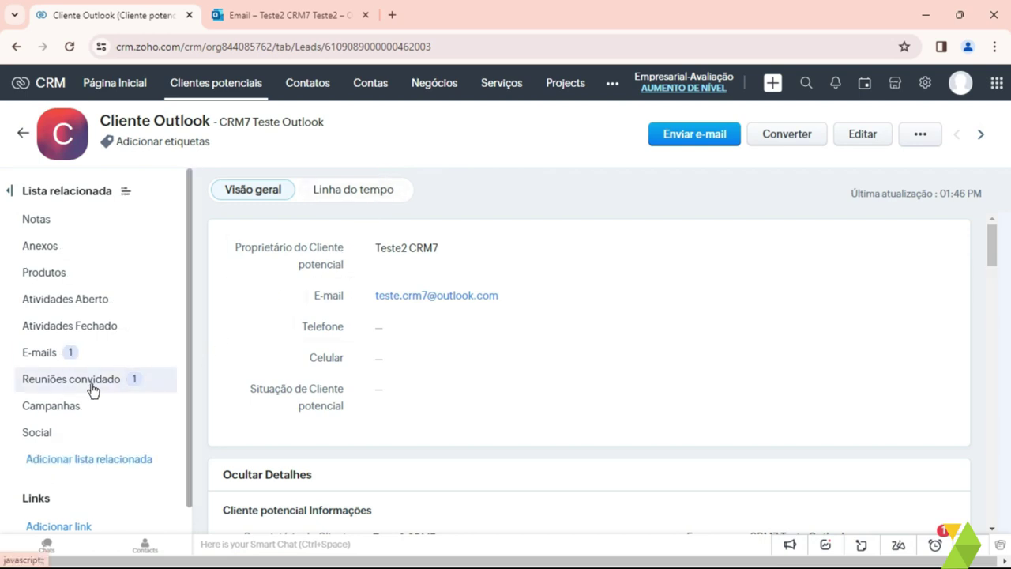
{"action": "left_click", "coordinate": [89, 386]}
{"action": "left_click", "coordinate": [263, 345]}
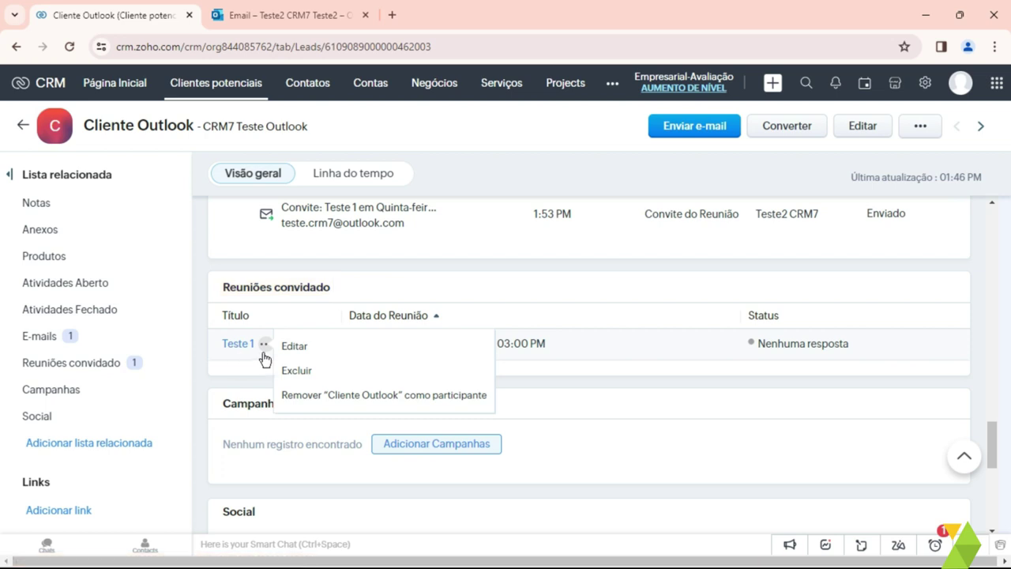
{"action": "key", "text": "alt+Tab"}
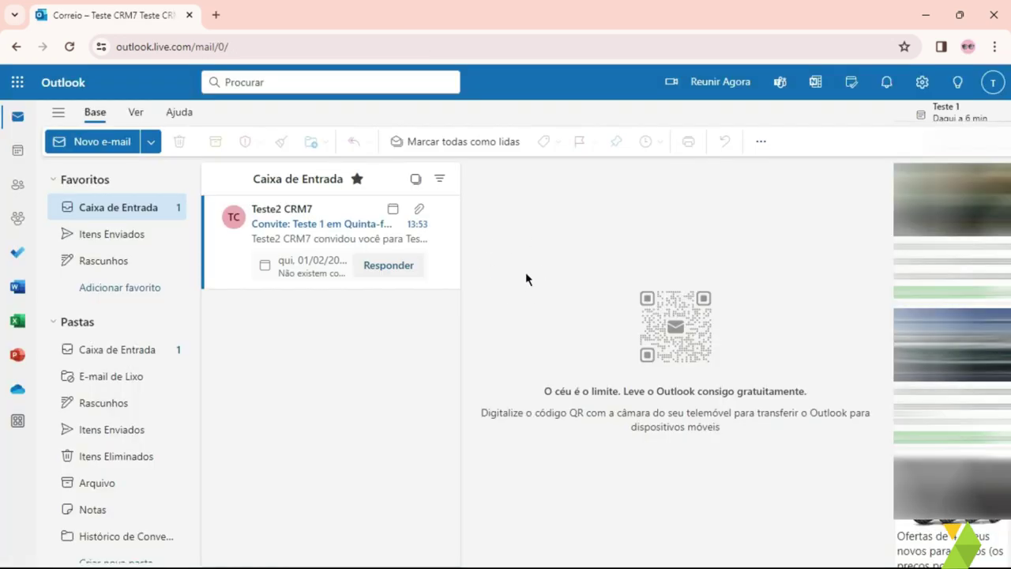
Step: Open the Teste 1 invitation email in Outlook and accept it
{"action": "left_click", "coordinate": [318, 220]}
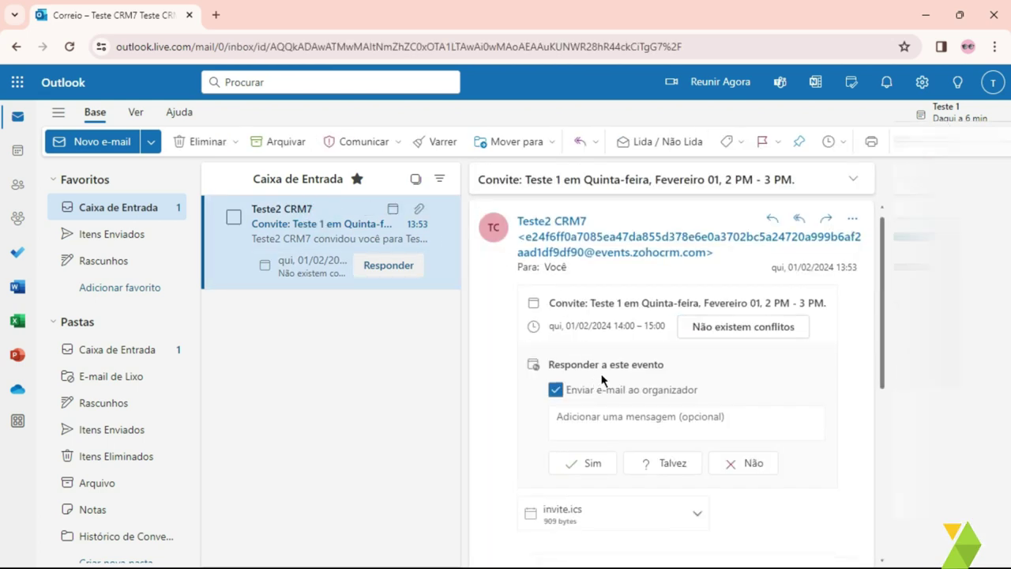
{"action": "left_click_drag", "start_coordinate": [590, 303], "coordinate": [622, 308]}
{"action": "left_click", "coordinate": [585, 464]}
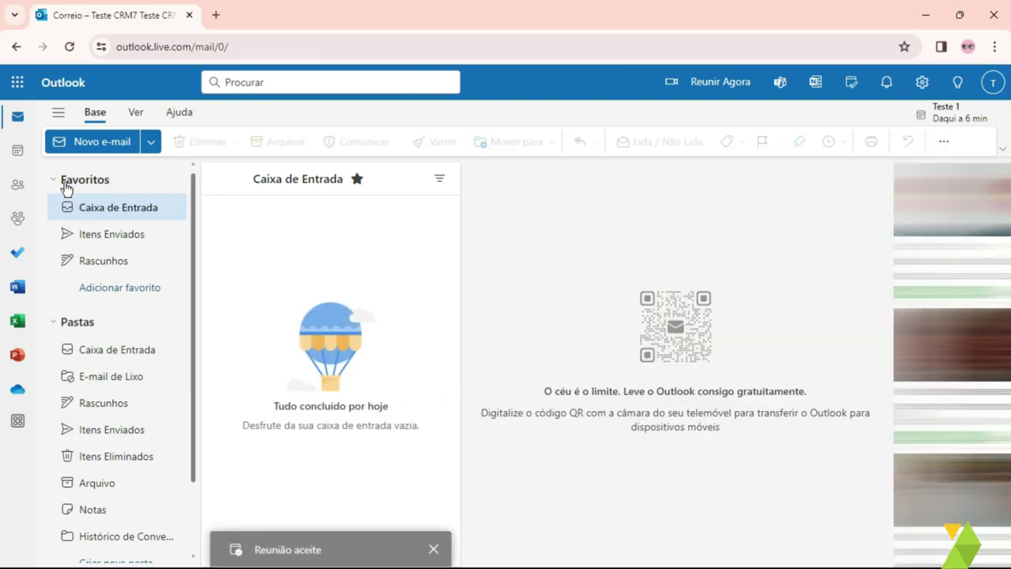
Step: Confirm Teste 1 on the 1 February calendar, then open the other account's inbox
{"action": "left_click", "coordinate": [15, 155]}
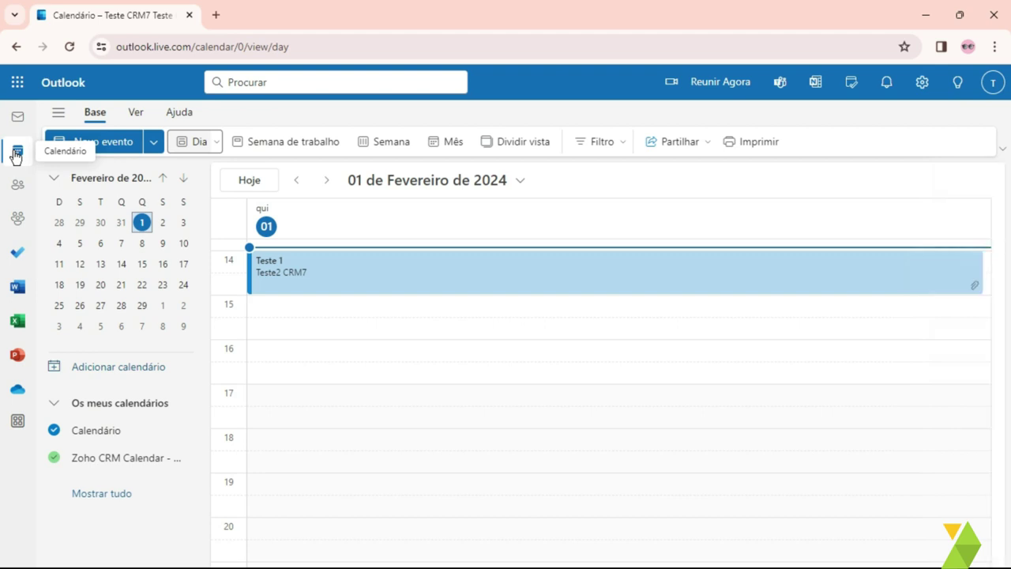
{"action": "scroll", "coordinate": [349, 388], "scroll_direction": "up", "scroll_amount": 1}
{"action": "scroll", "coordinate": [352, 388], "scroll_direction": "down", "scroll_amount": 1}
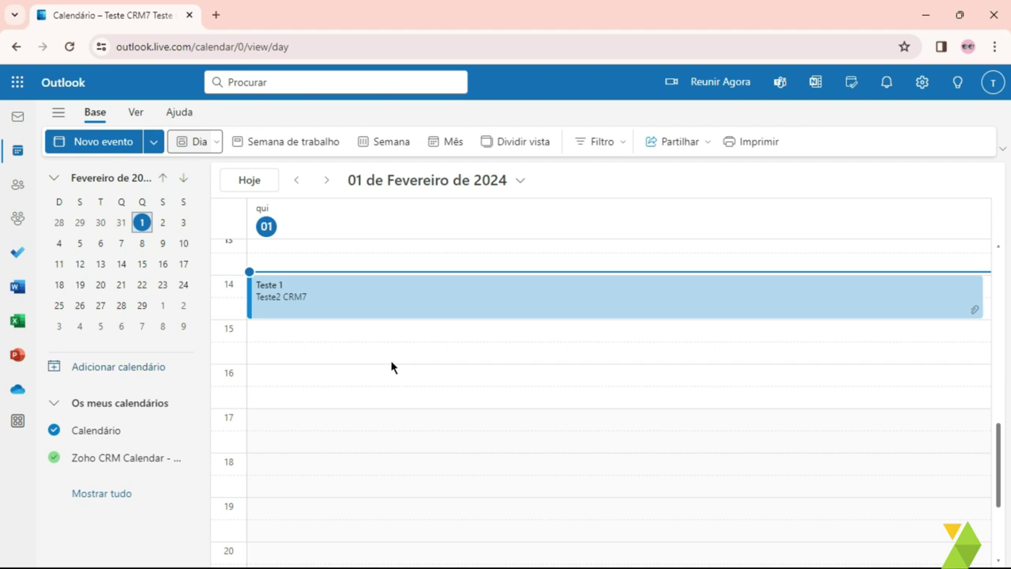
{"action": "key", "text": "alt+Tab"}
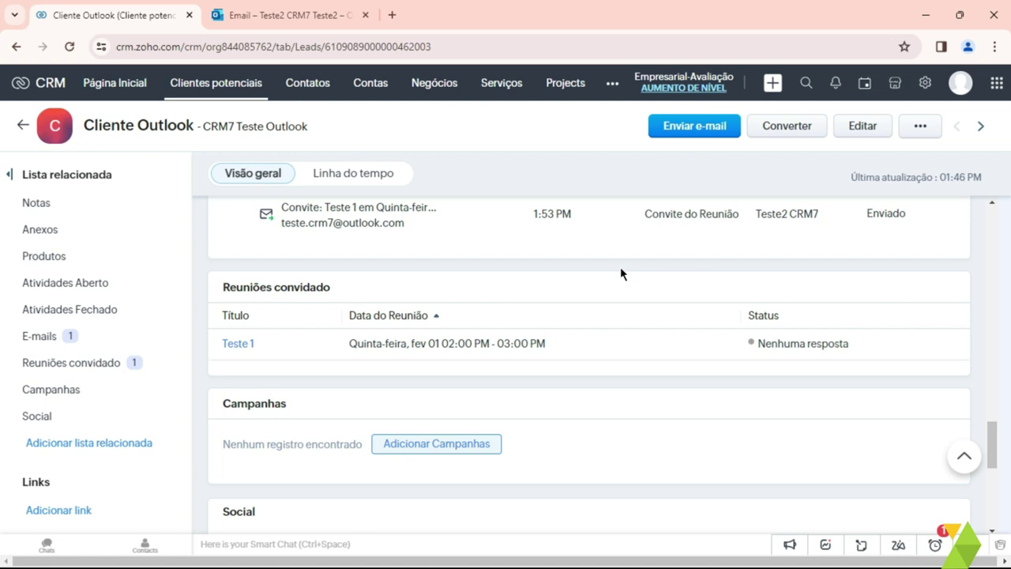
{"action": "left_click", "coordinate": [241, 19]}
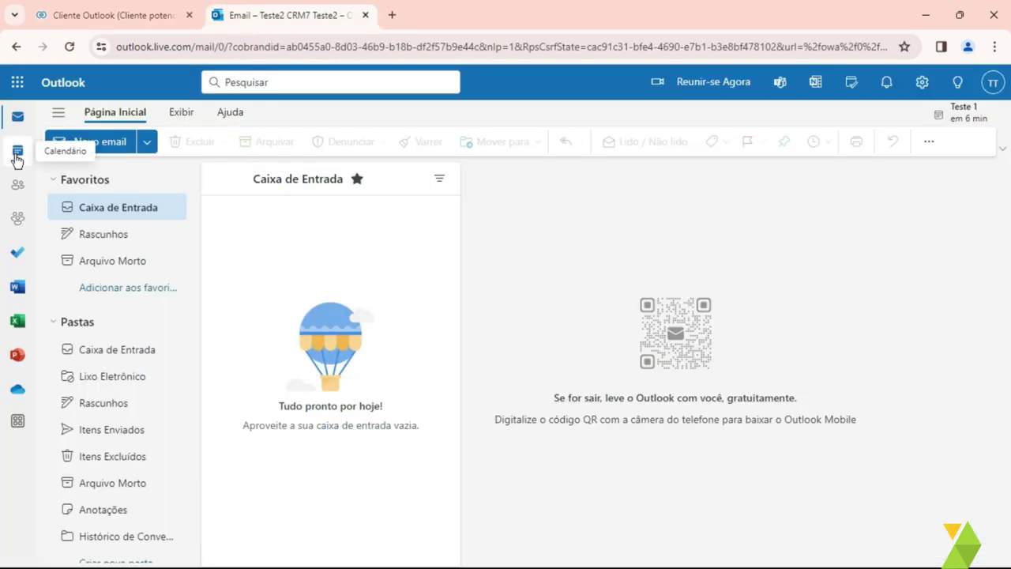
Step: Start a new Teste event on 1 February and expand it into the full form
{"action": "left_click", "coordinate": [17, 150]}
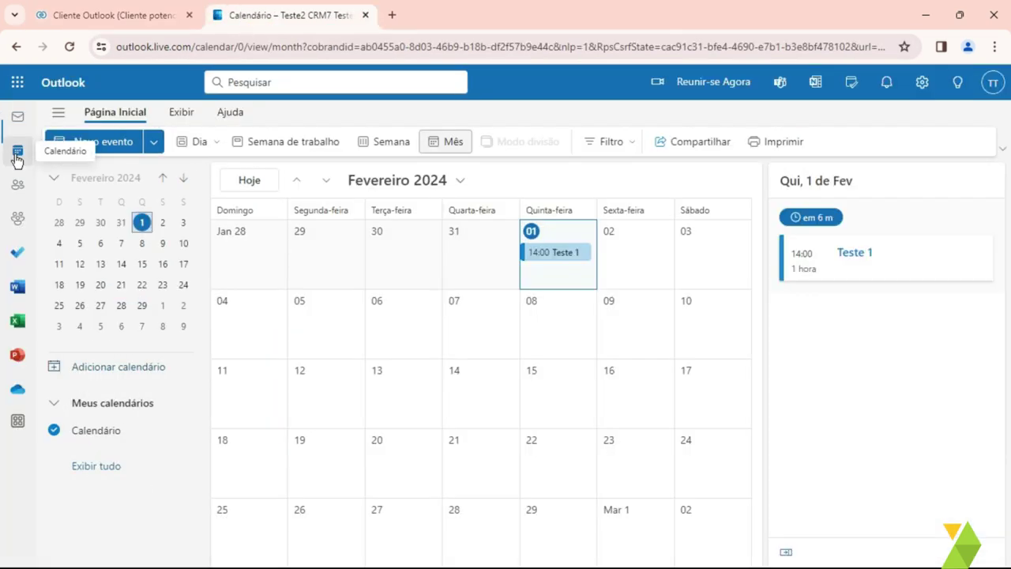
{"action": "left_click", "coordinate": [527, 234]}
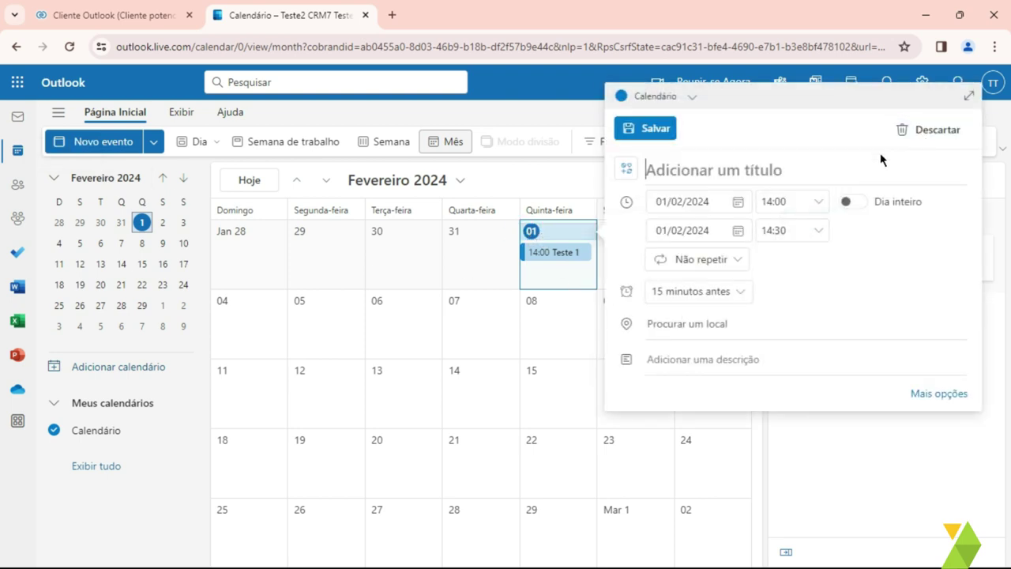
{"action": "left_click", "coordinate": [743, 170]}
{"action": "type", "text": "Teste 2"}
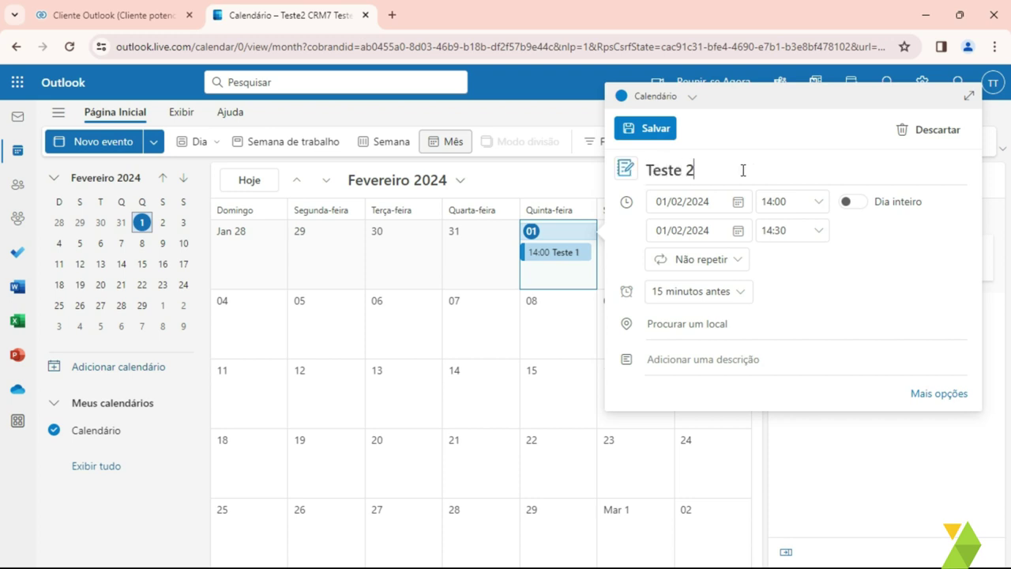
{"action": "left_click", "coordinate": [938, 393]}
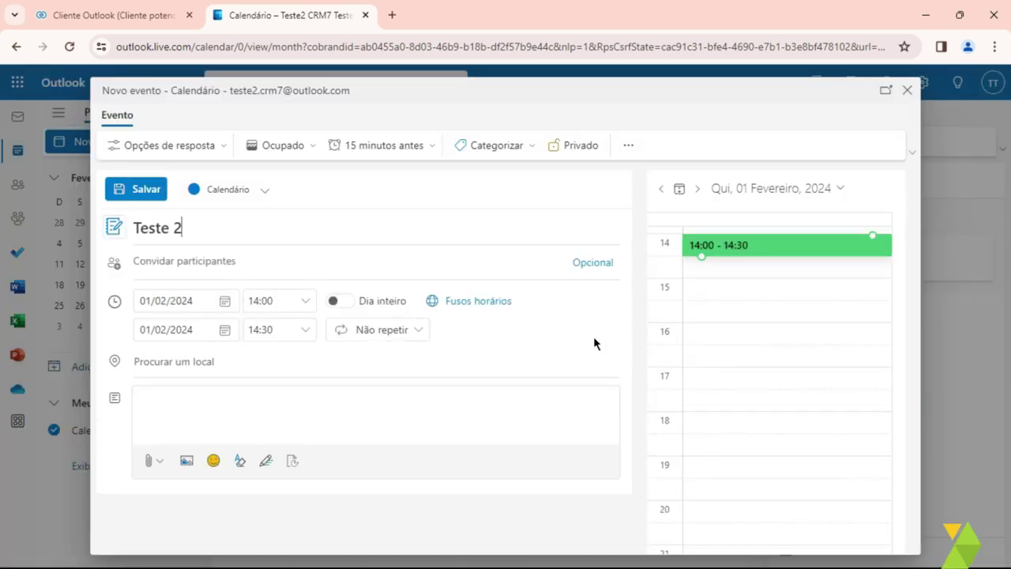
Step: Add the lead's Outlook e-mail address as the meeting attendee
{"action": "left_click", "coordinate": [220, 264]}
{"action": "left_click", "coordinate": [219, 262]}
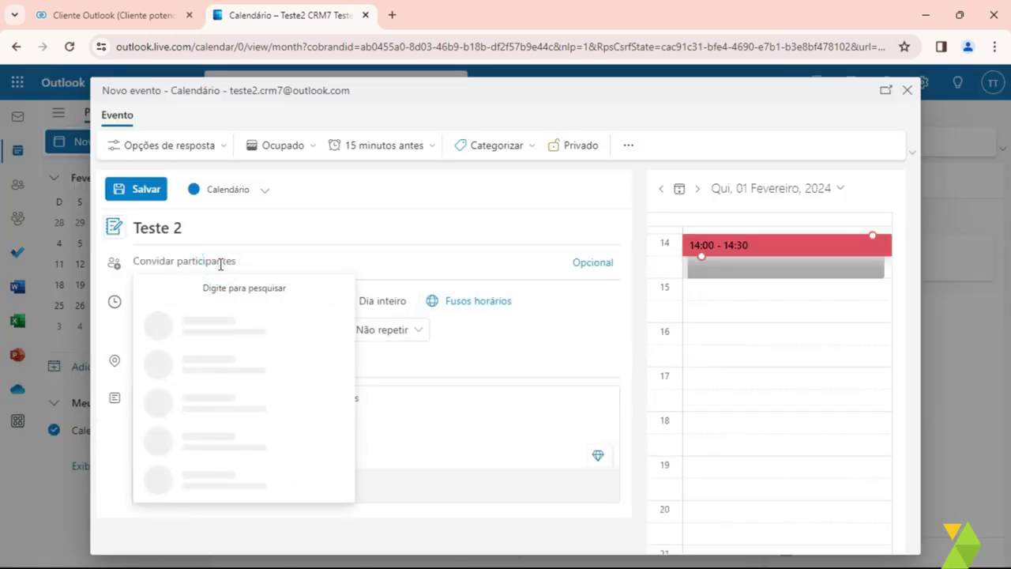
{"action": "left_click", "coordinate": [218, 262]}
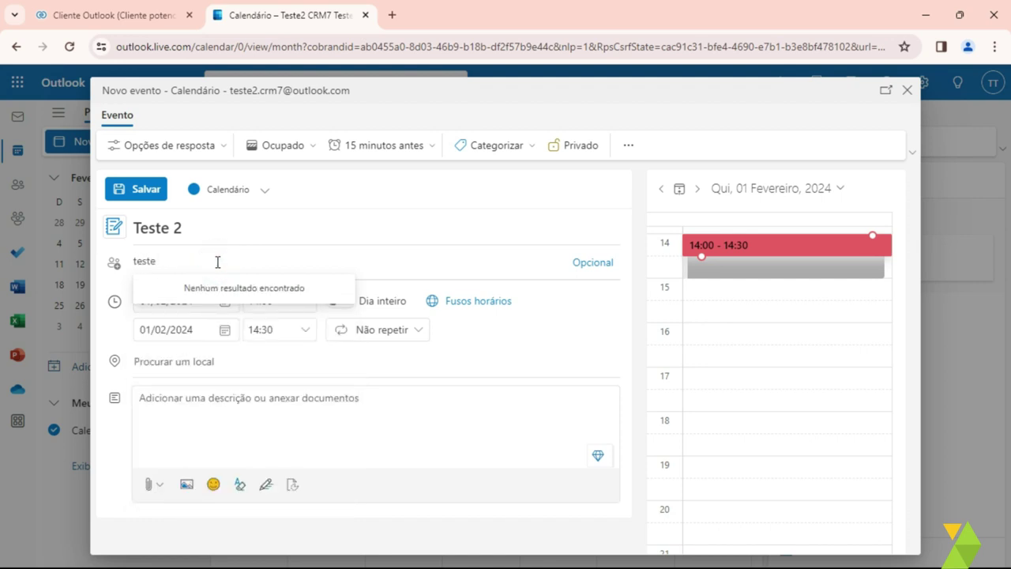
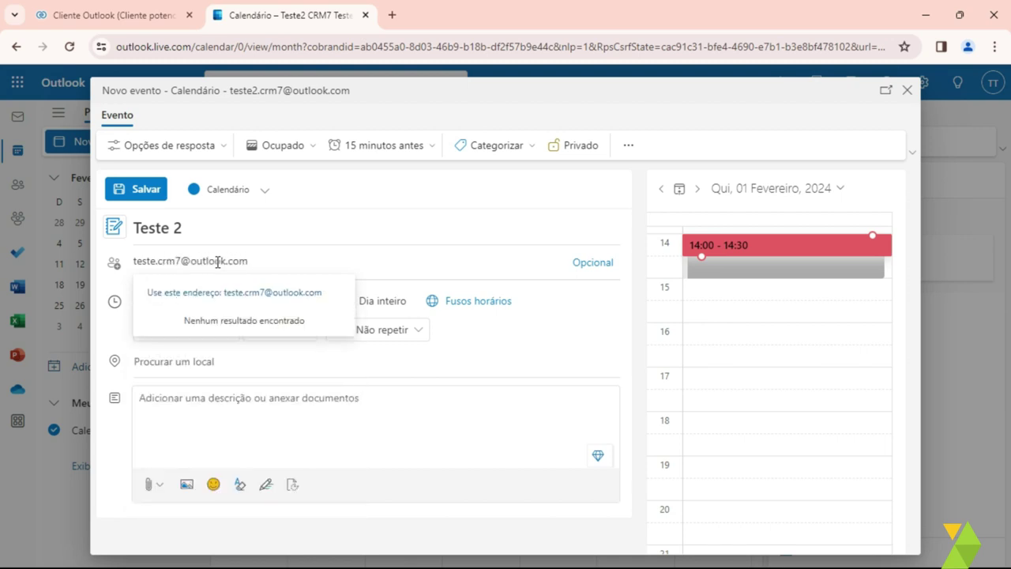
{"action": "key", "text": "Return"}
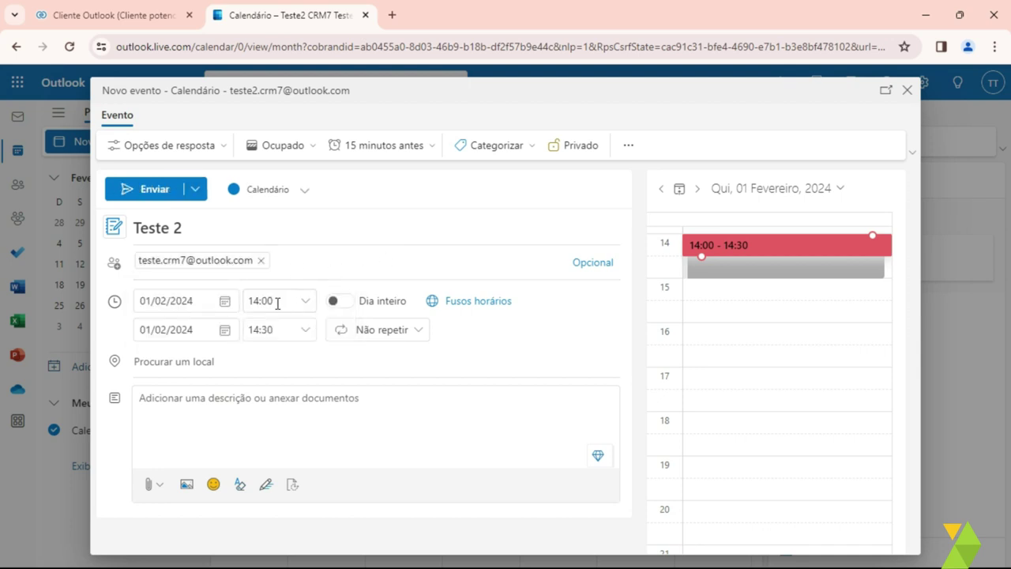
Step: Set the start time to 15:30, keep the title Teste 2, and send the invitation
{"action": "left_click", "coordinate": [308, 305]}
{"action": "key", "text": "Down"}
{"action": "key", "text": "Down"}
{"action": "key", "text": "Down"}
{"action": "key", "text": "Down"}
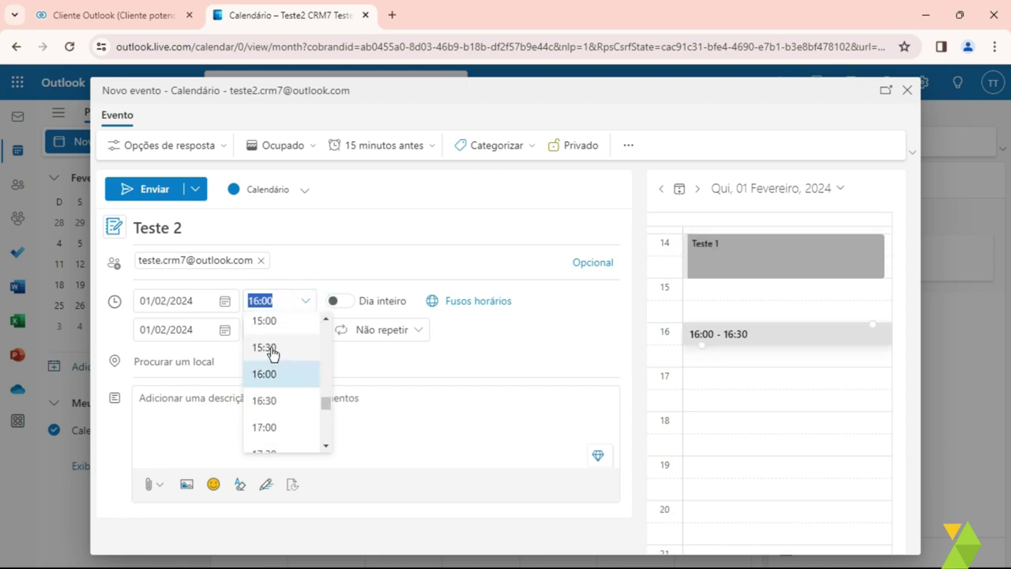
{"action": "left_click", "coordinate": [274, 350]}
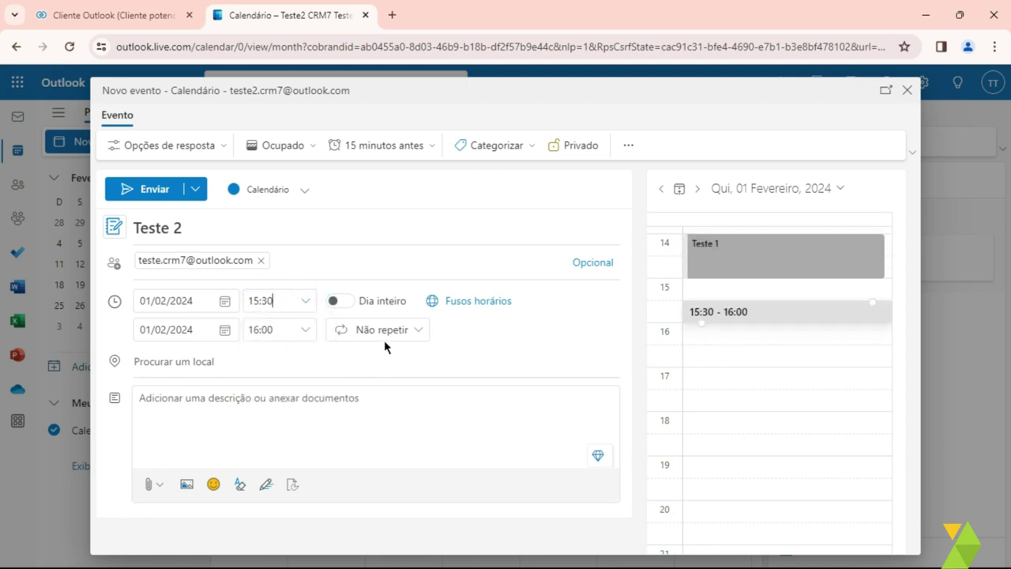
{"action": "triple_click", "coordinate": [178, 228]}
{"action": "left_click", "coordinate": [206, 229]}
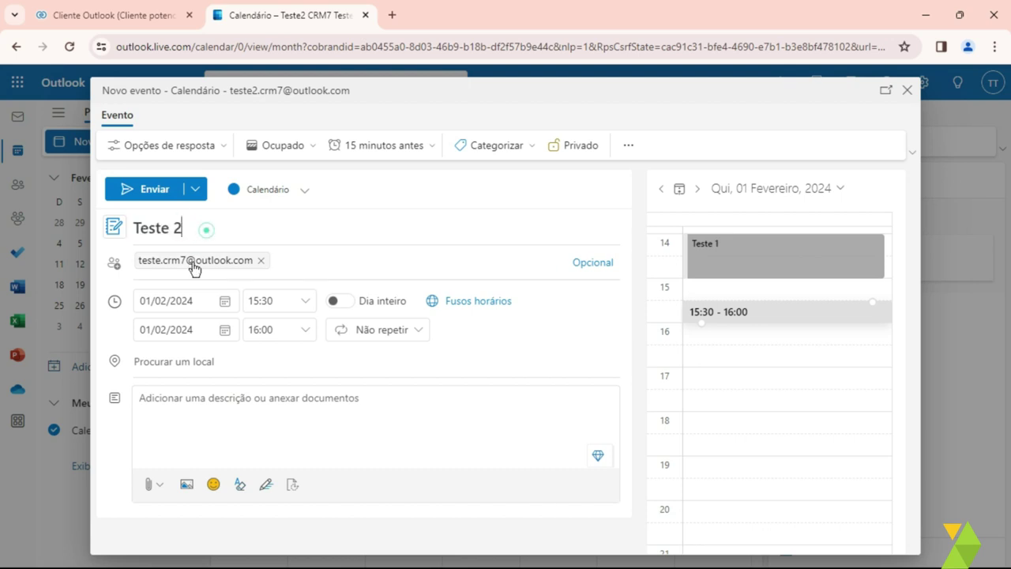
{"action": "left_click", "coordinate": [159, 198]}
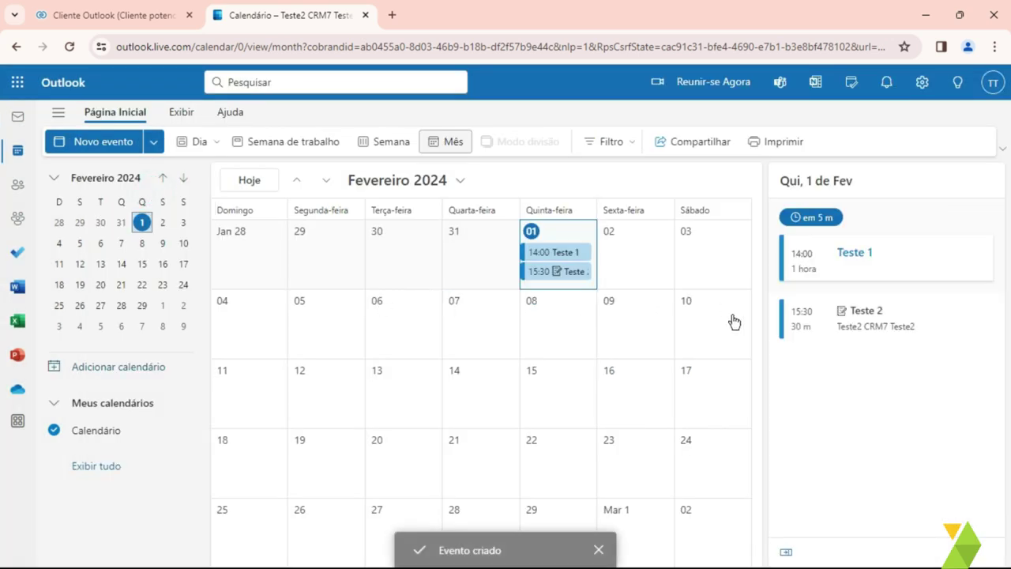
Step: Accept the Teste 2 invitation from the inbox and return to the calendar
{"action": "left_click", "coordinate": [905, 322]}
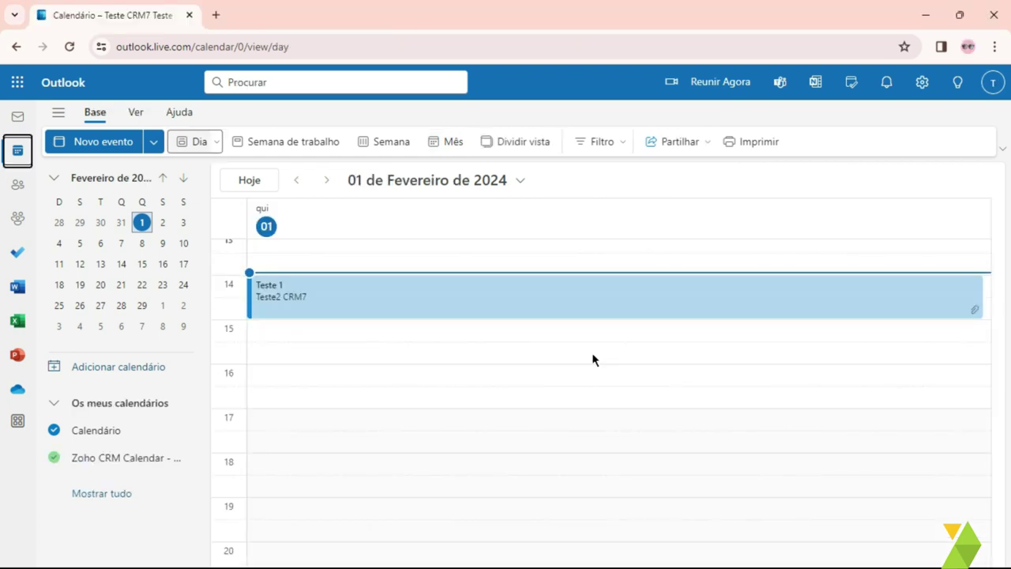
{"action": "left_click", "coordinate": [17, 117]}
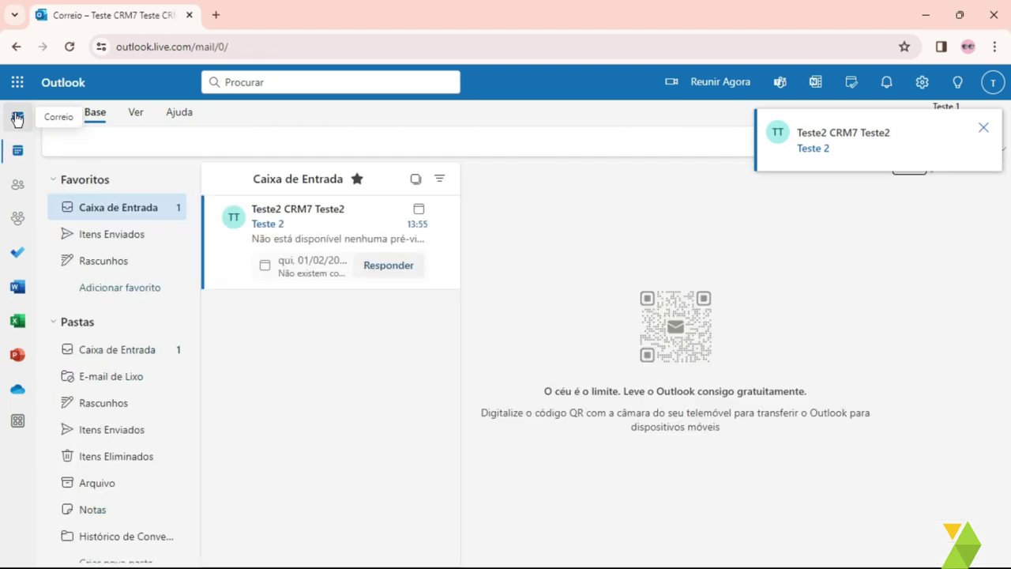
{"action": "left_click", "coordinate": [289, 229]}
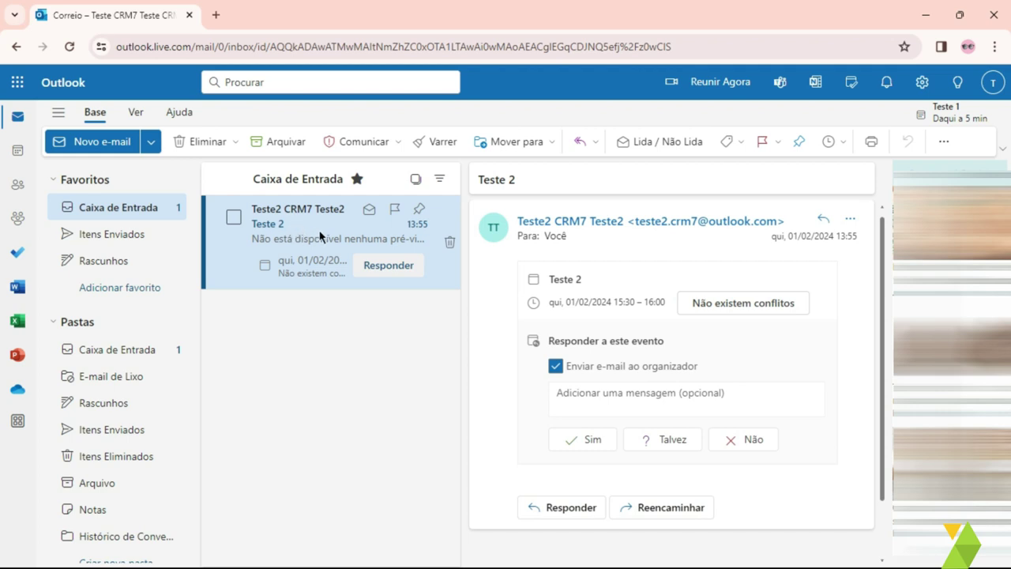
{"action": "left_click", "coordinate": [591, 441]}
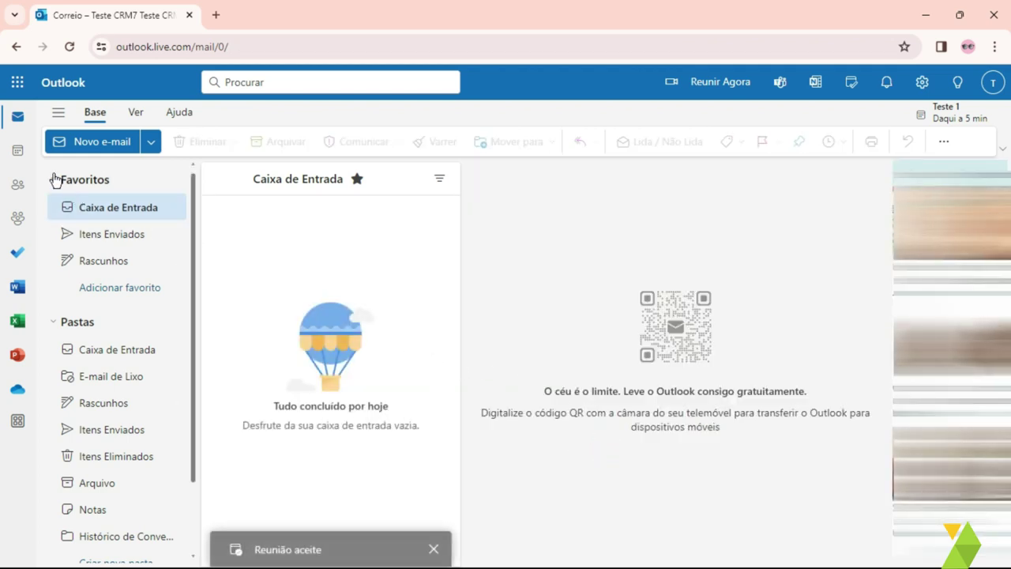
{"action": "left_click", "coordinate": [18, 152]}
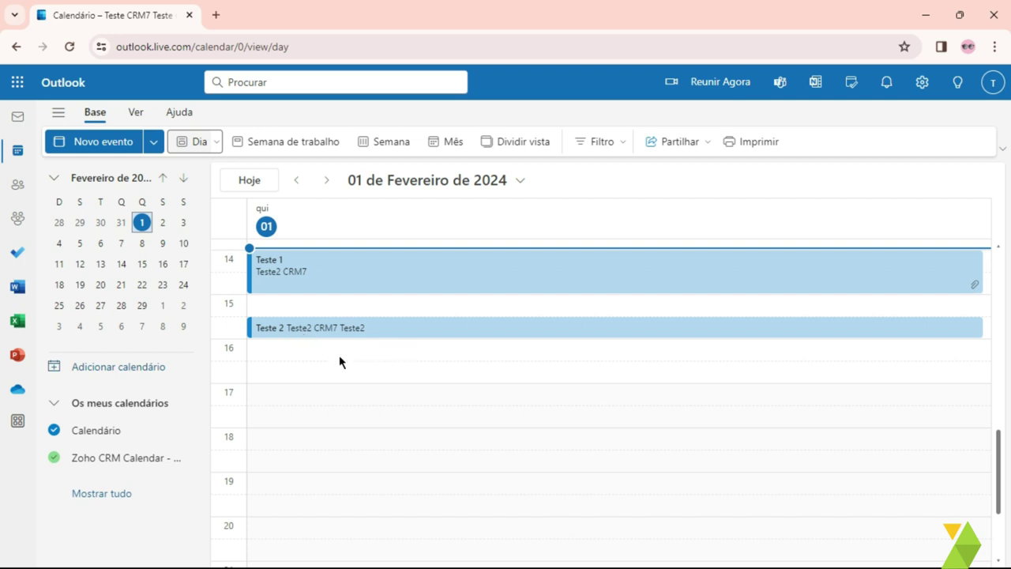
Step: Create a Teste 3 event in the 16:30 slot and expand it into the full editor
{"action": "left_click", "coordinate": [297, 373]}
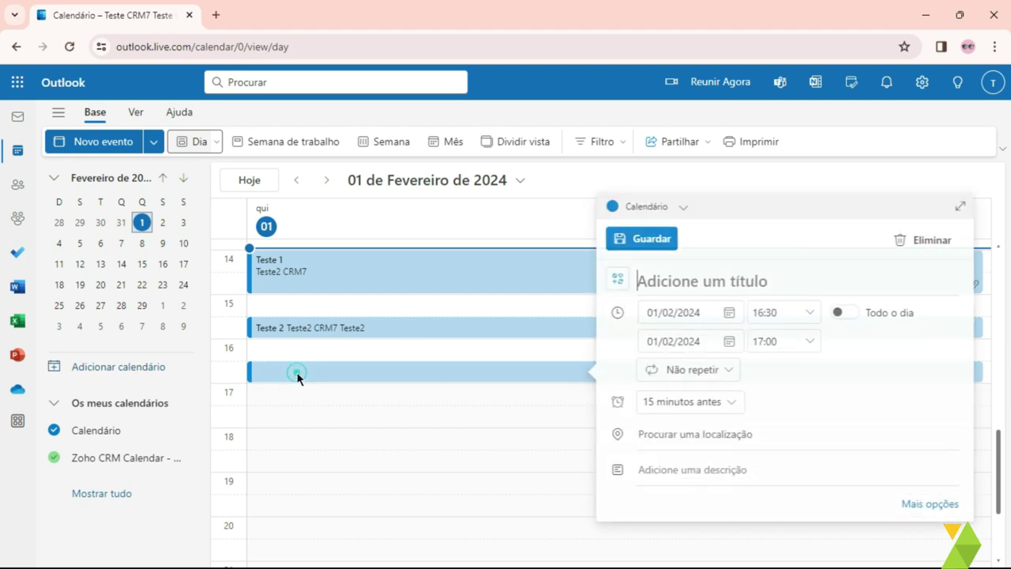
{"action": "type", "text": "a"}
{"action": "key", "text": "BackSpace"}
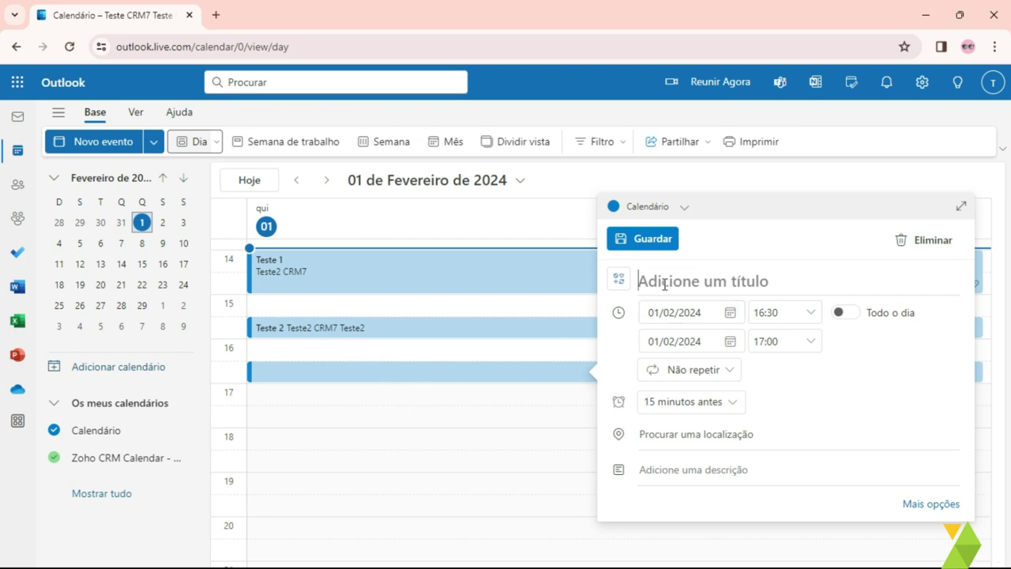
{"action": "type", "text": "Teste 3"}
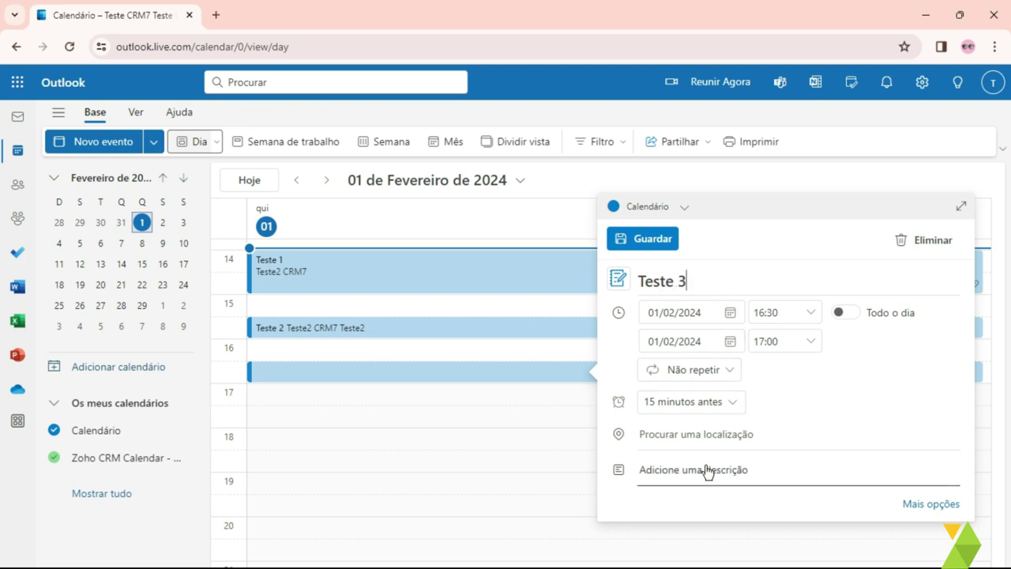
{"action": "left_click", "coordinate": [928, 505]}
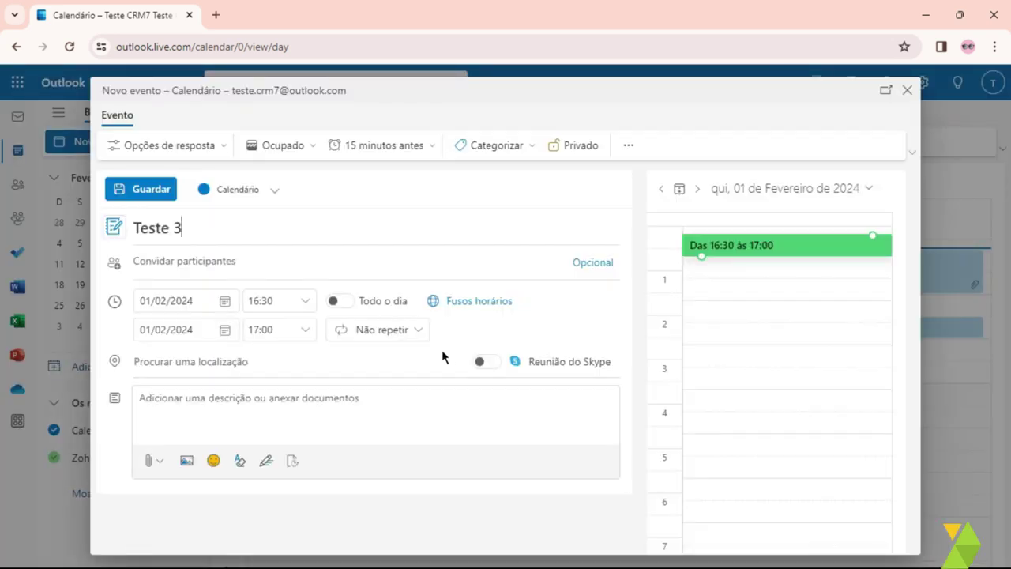
Step: Invite the guest's Outlook e-mail address and send the Teste 3 invitation
{"action": "left_click", "coordinate": [201, 260]}
{"action": "left_click", "coordinate": [192, 259]}
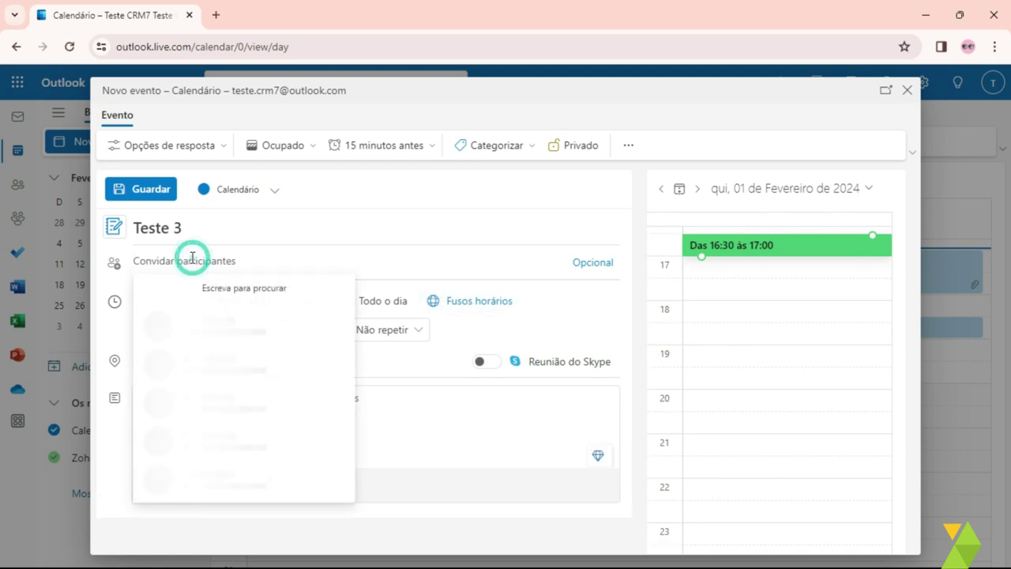
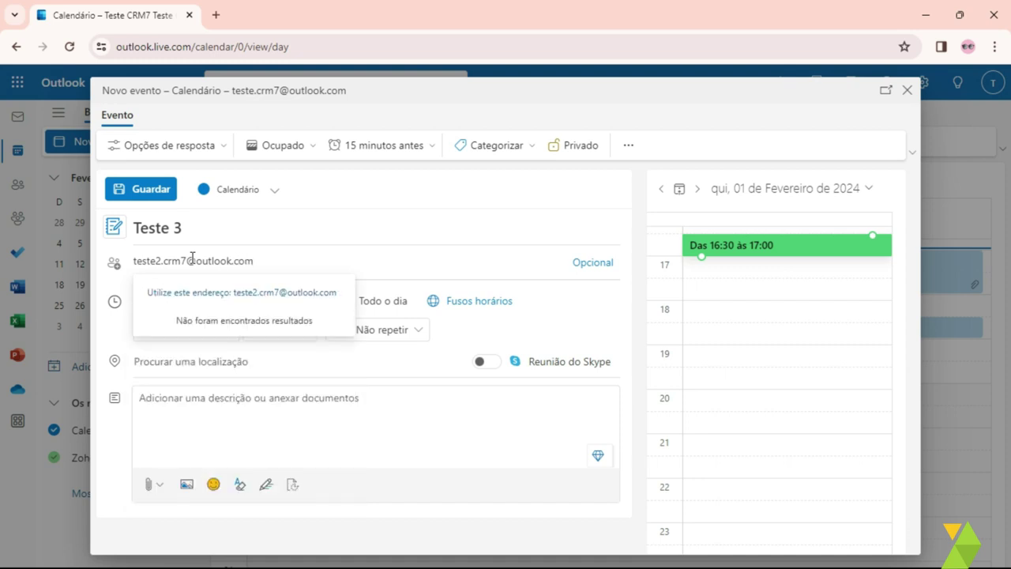
{"action": "key", "text": "Return"}
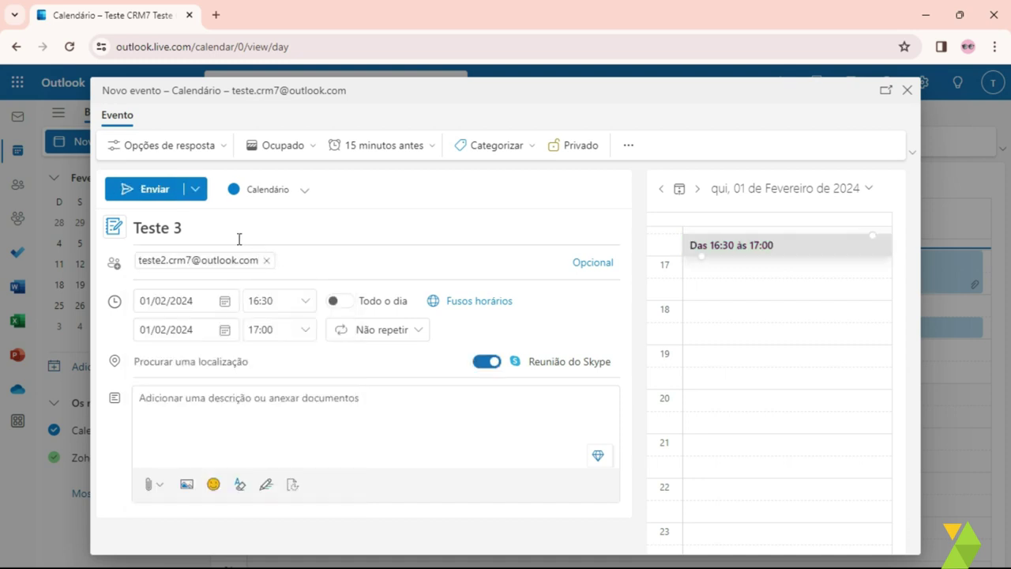
{"action": "left_click", "coordinate": [156, 189]}
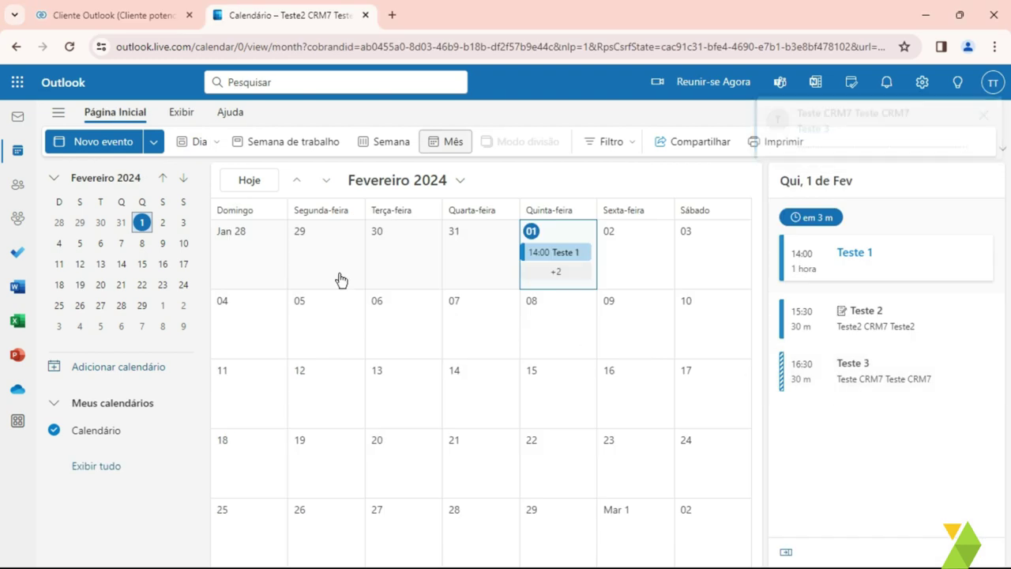
Step: Accept the Teste 3 invitation, return to the calendar, then switch to the Zoho CRM lead page
{"action": "left_click", "coordinate": [15, 122]}
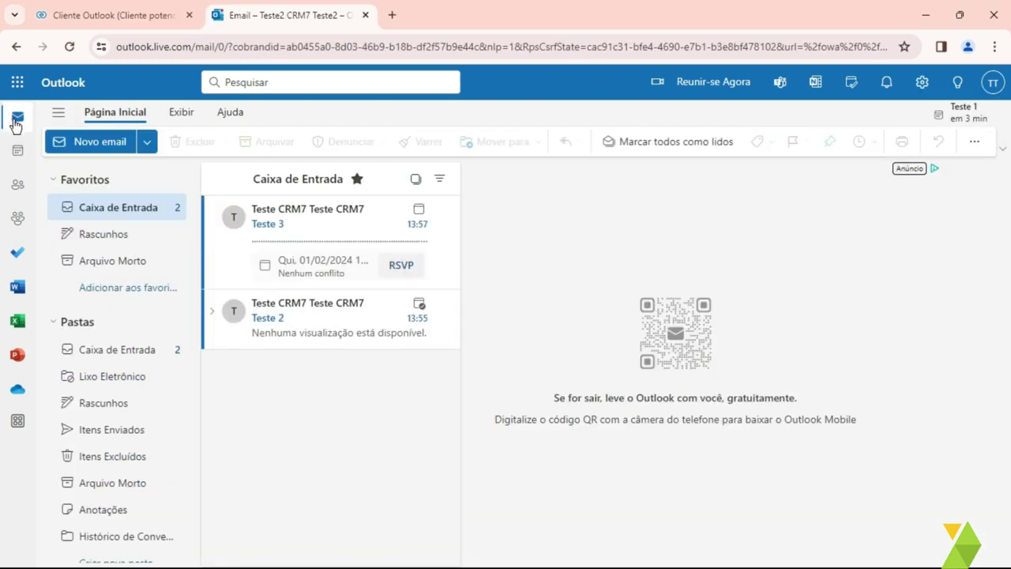
{"action": "left_click", "coordinate": [290, 235]}
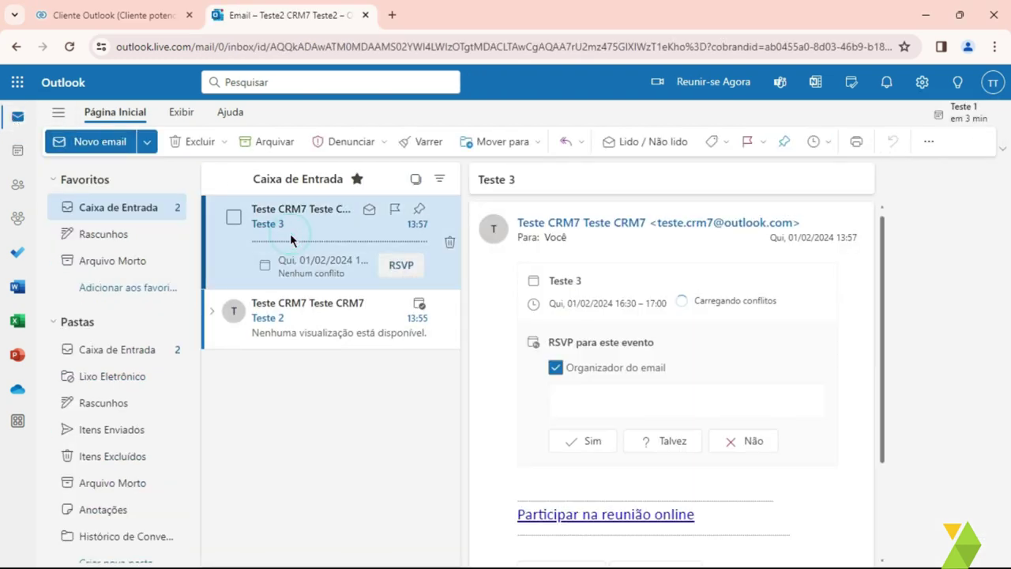
{"action": "left_click", "coordinate": [588, 439]}
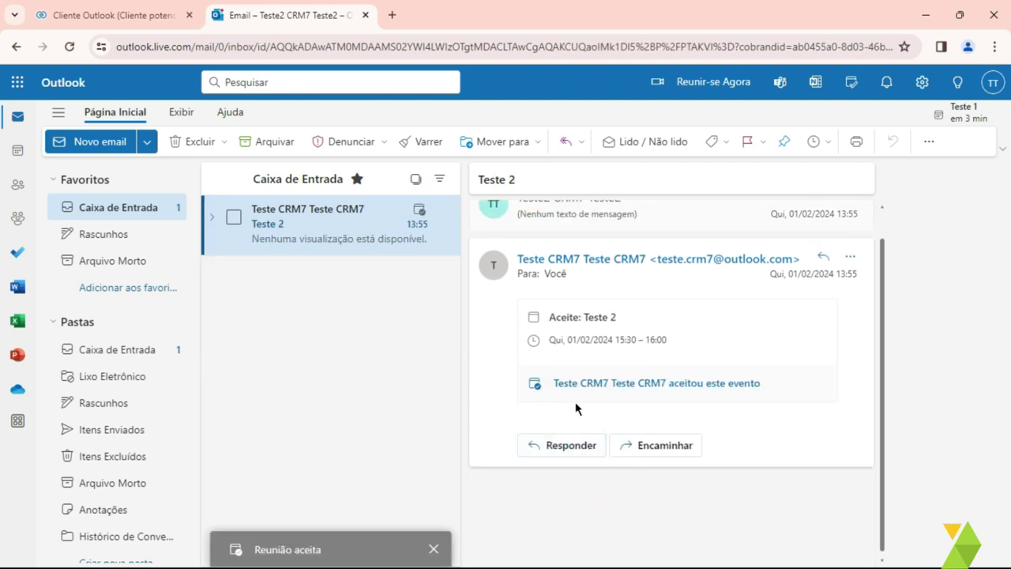
{"action": "left_click", "coordinate": [18, 150]}
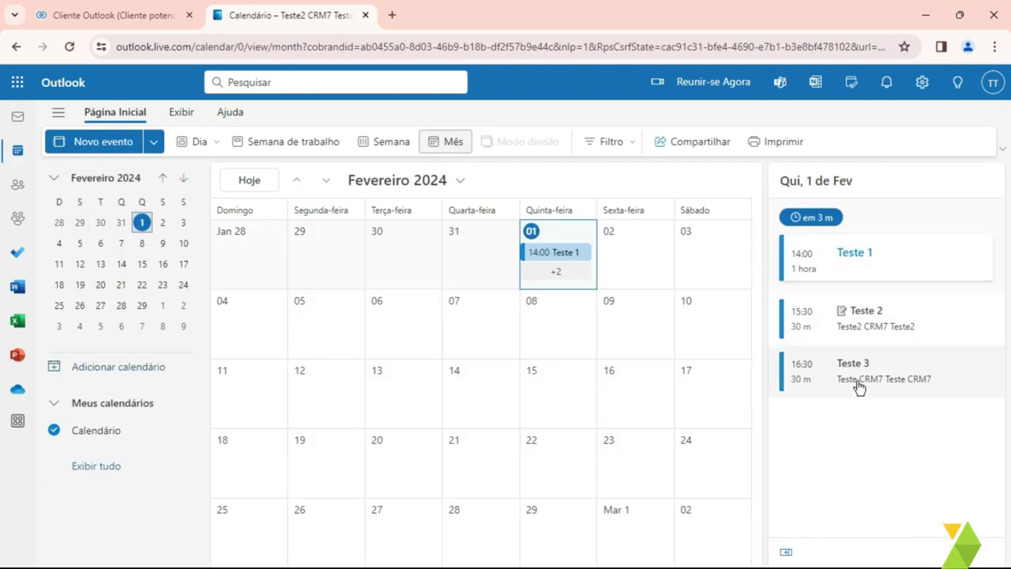
{"action": "left_click", "coordinate": [72, 22]}
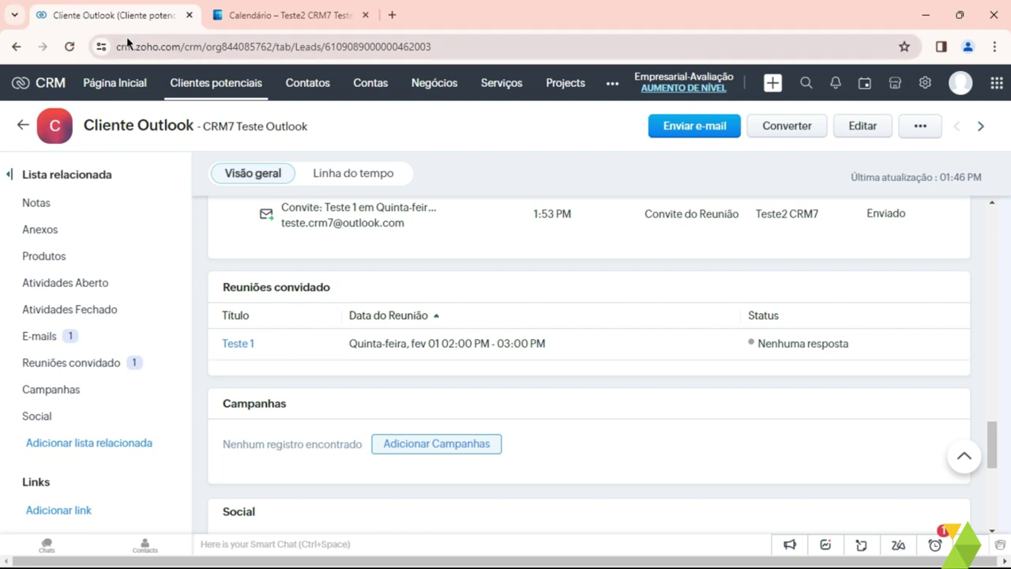
Step: Reload the Cliente Outlook lead, confirm it invites Teste 1–3, and compare against Outlook
{"action": "left_click", "coordinate": [70, 46]}
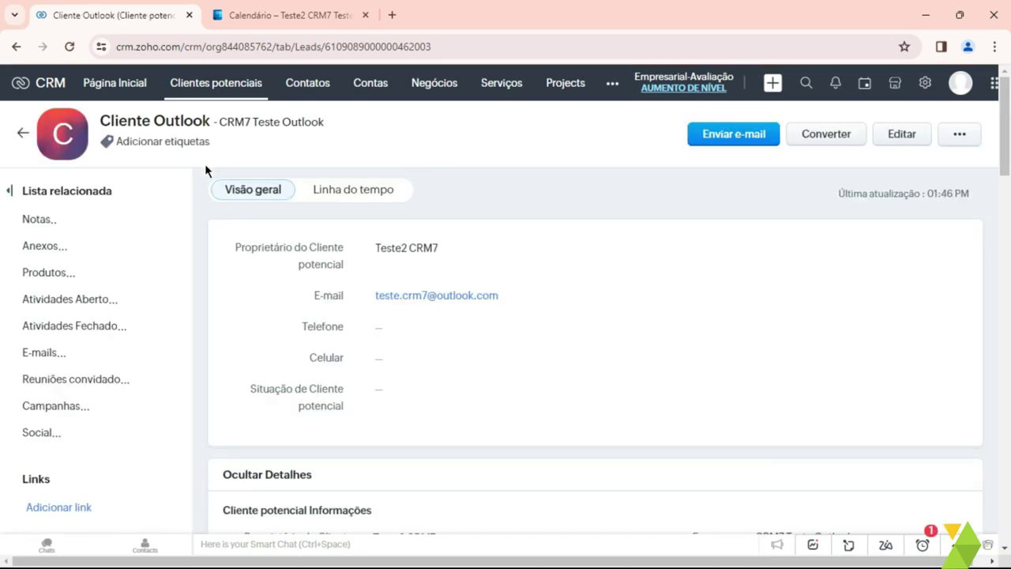
{"action": "left_click", "coordinate": [108, 382]}
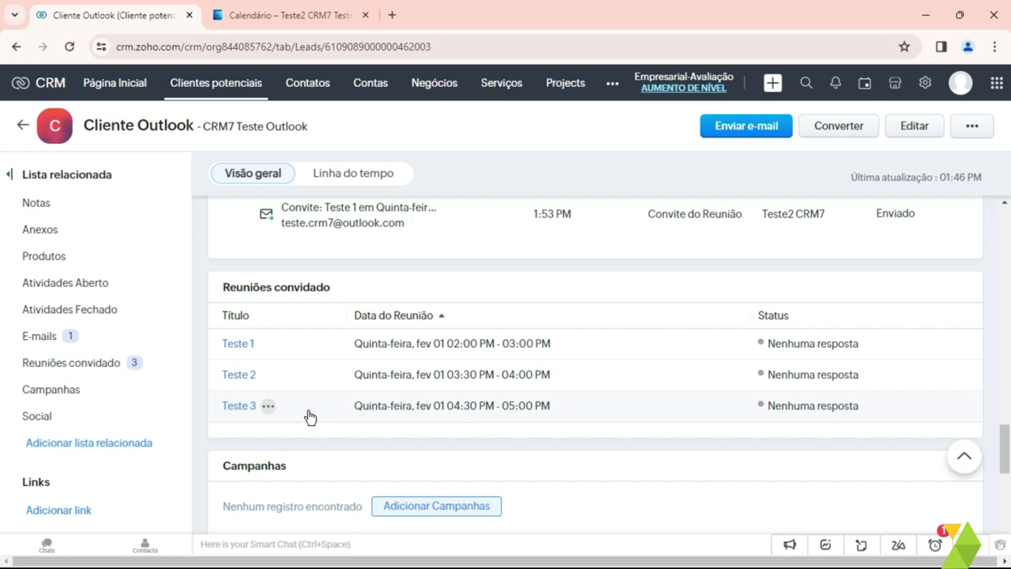
{"action": "left_click", "coordinate": [268, 24]}
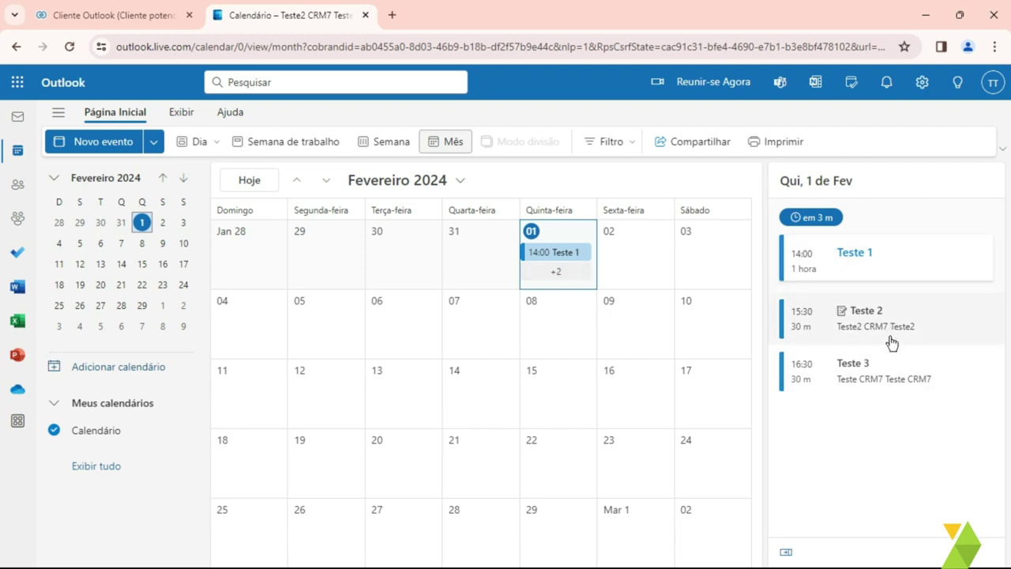
Step: Back in Zoho CRM, open the calendar day for 1 February 2024
{"action": "key", "text": "ctrl+Tab"}
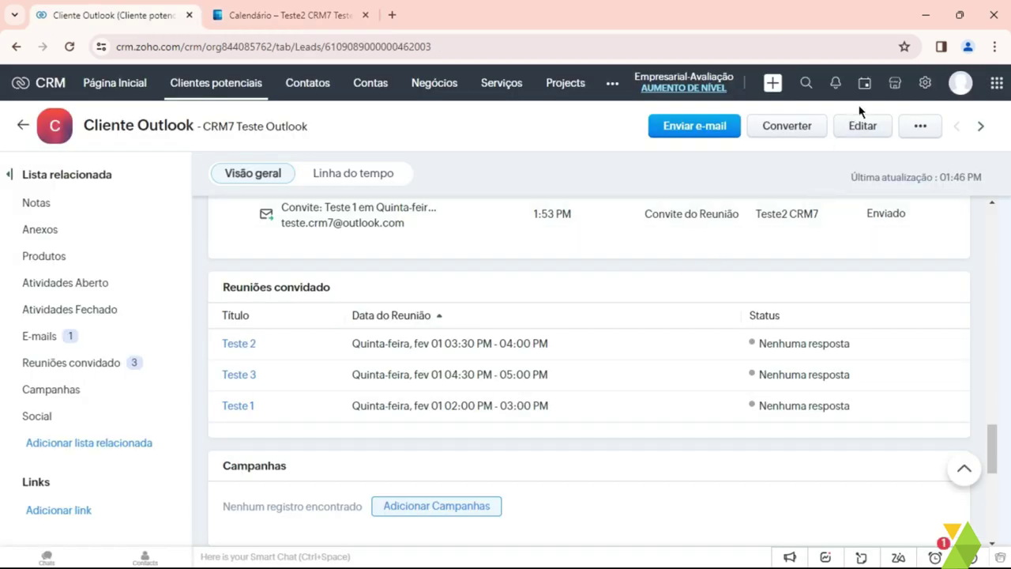
{"action": "left_click", "coordinate": [864, 85]}
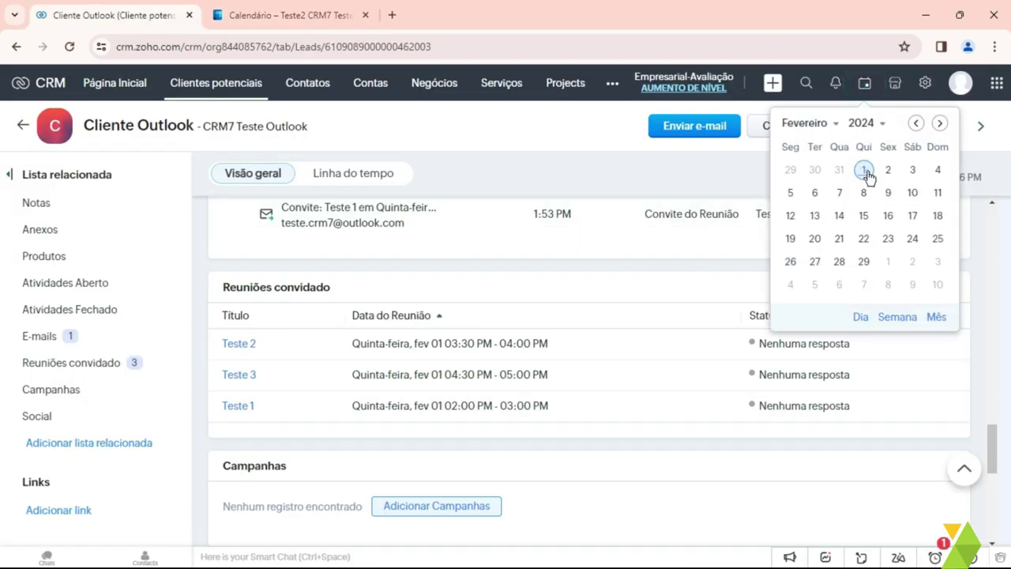
{"action": "left_click", "coordinate": [863, 170]}
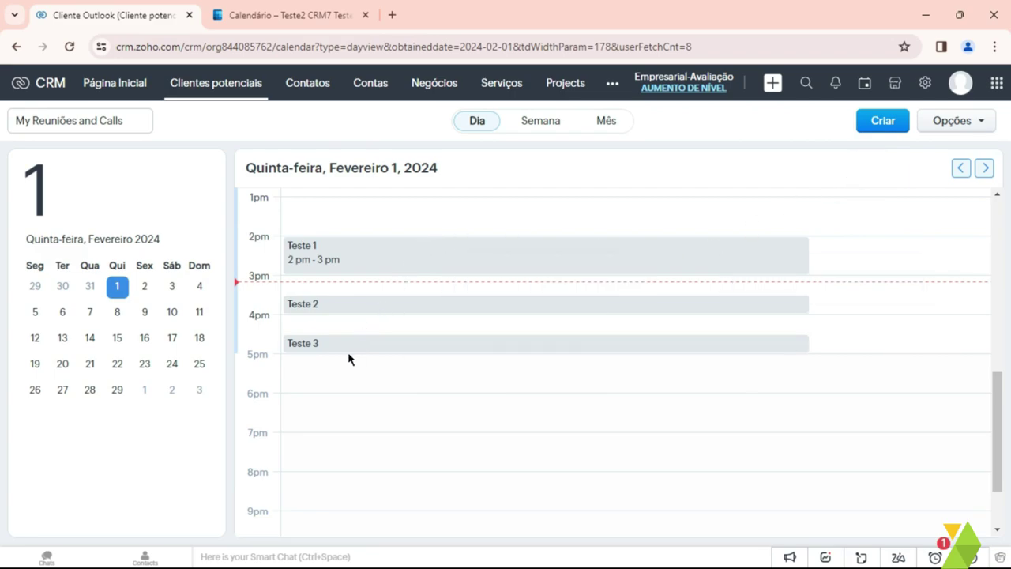